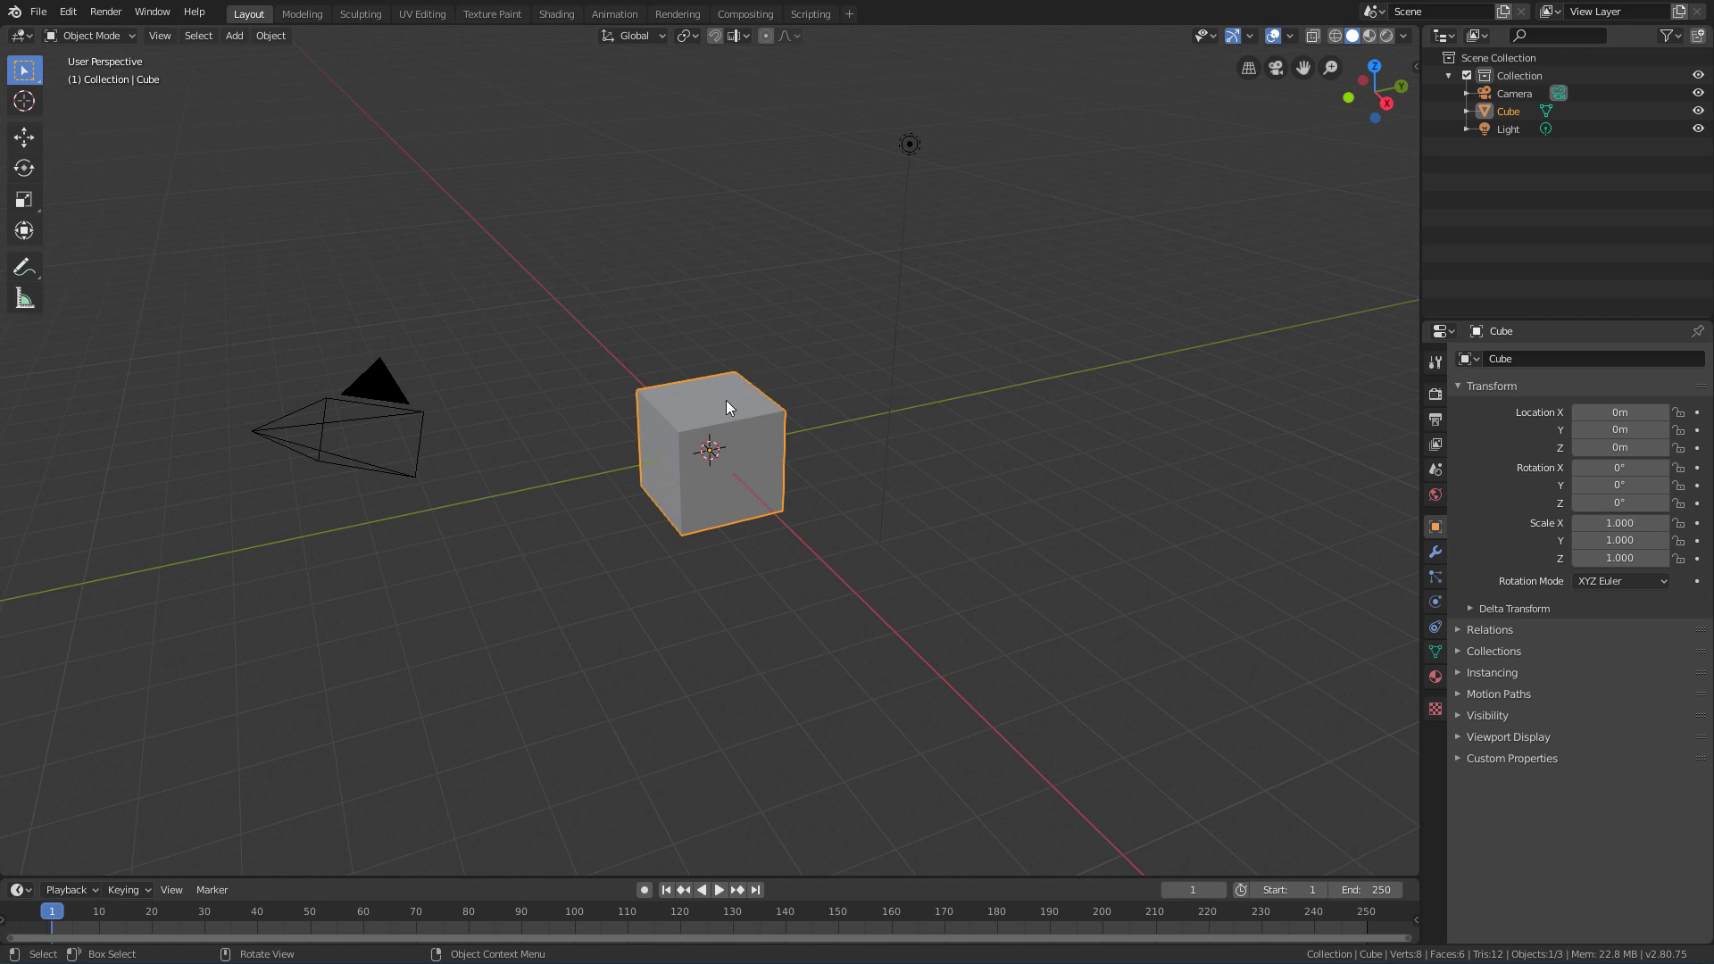
Delete the default cube, leaving only the camera and light.
{"action": "left_click", "coordinate": [909, 141]}
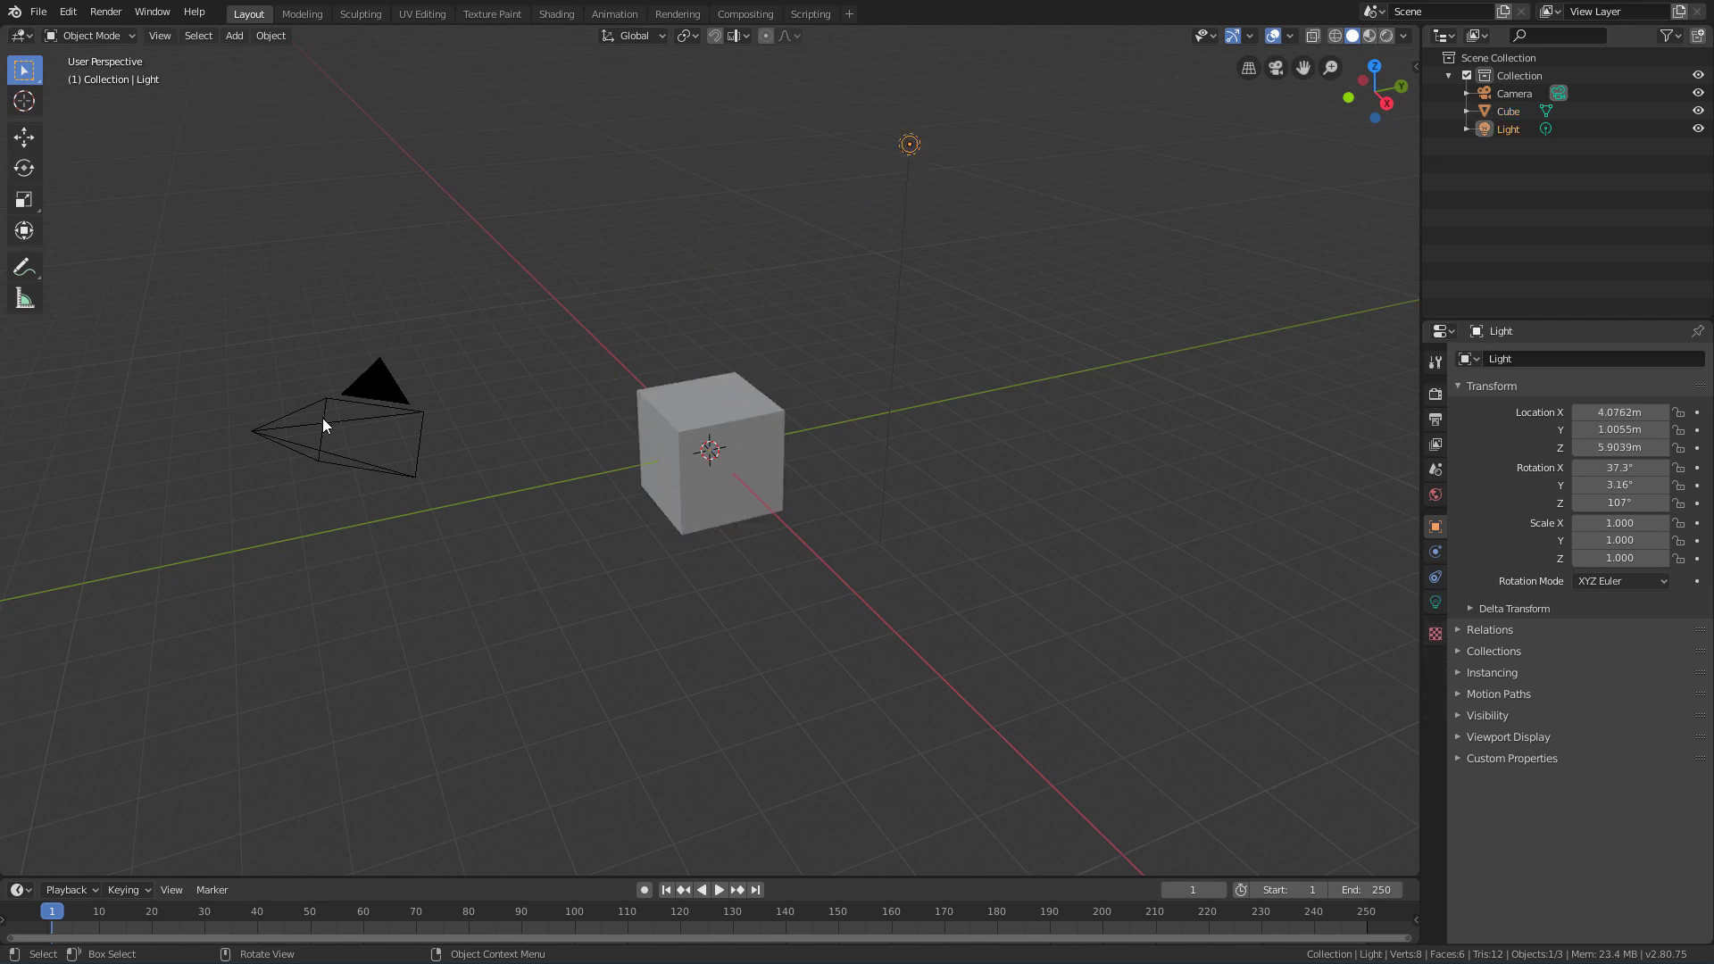
{"action": "left_click", "coordinate": [400, 389]}
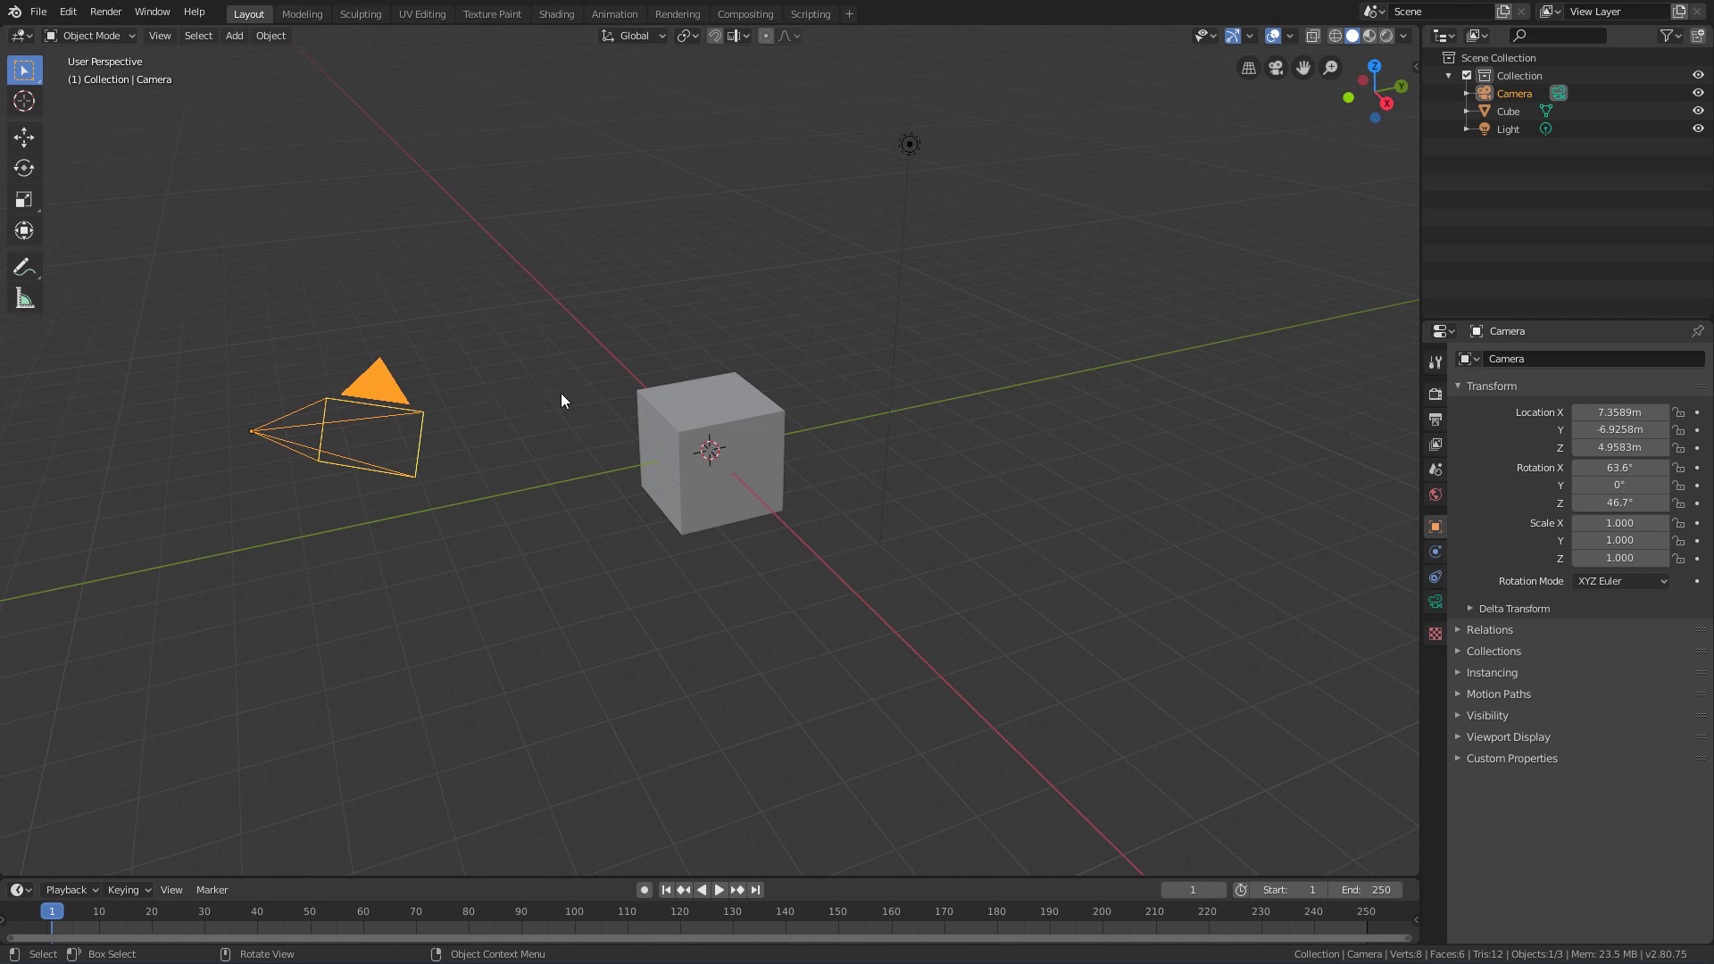
{"action": "middle_click_drag", "start_coordinate": [624, 405], "coordinate": [648, 405]}
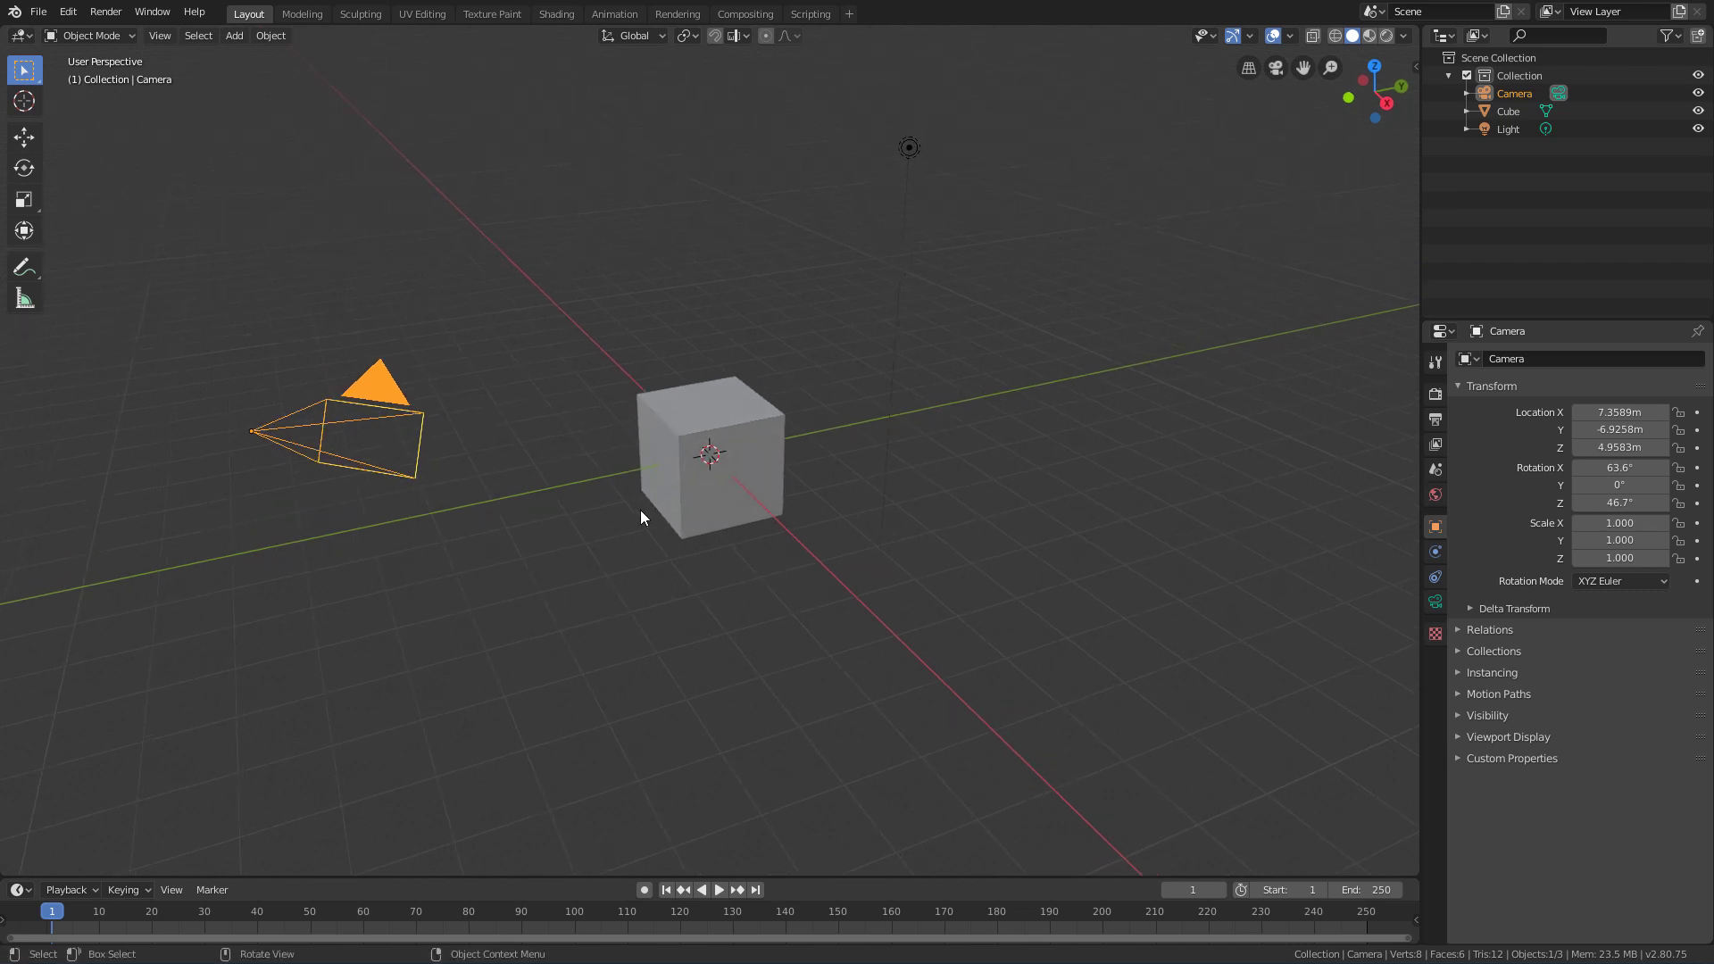
{"action": "left_click", "coordinate": [716, 425]}
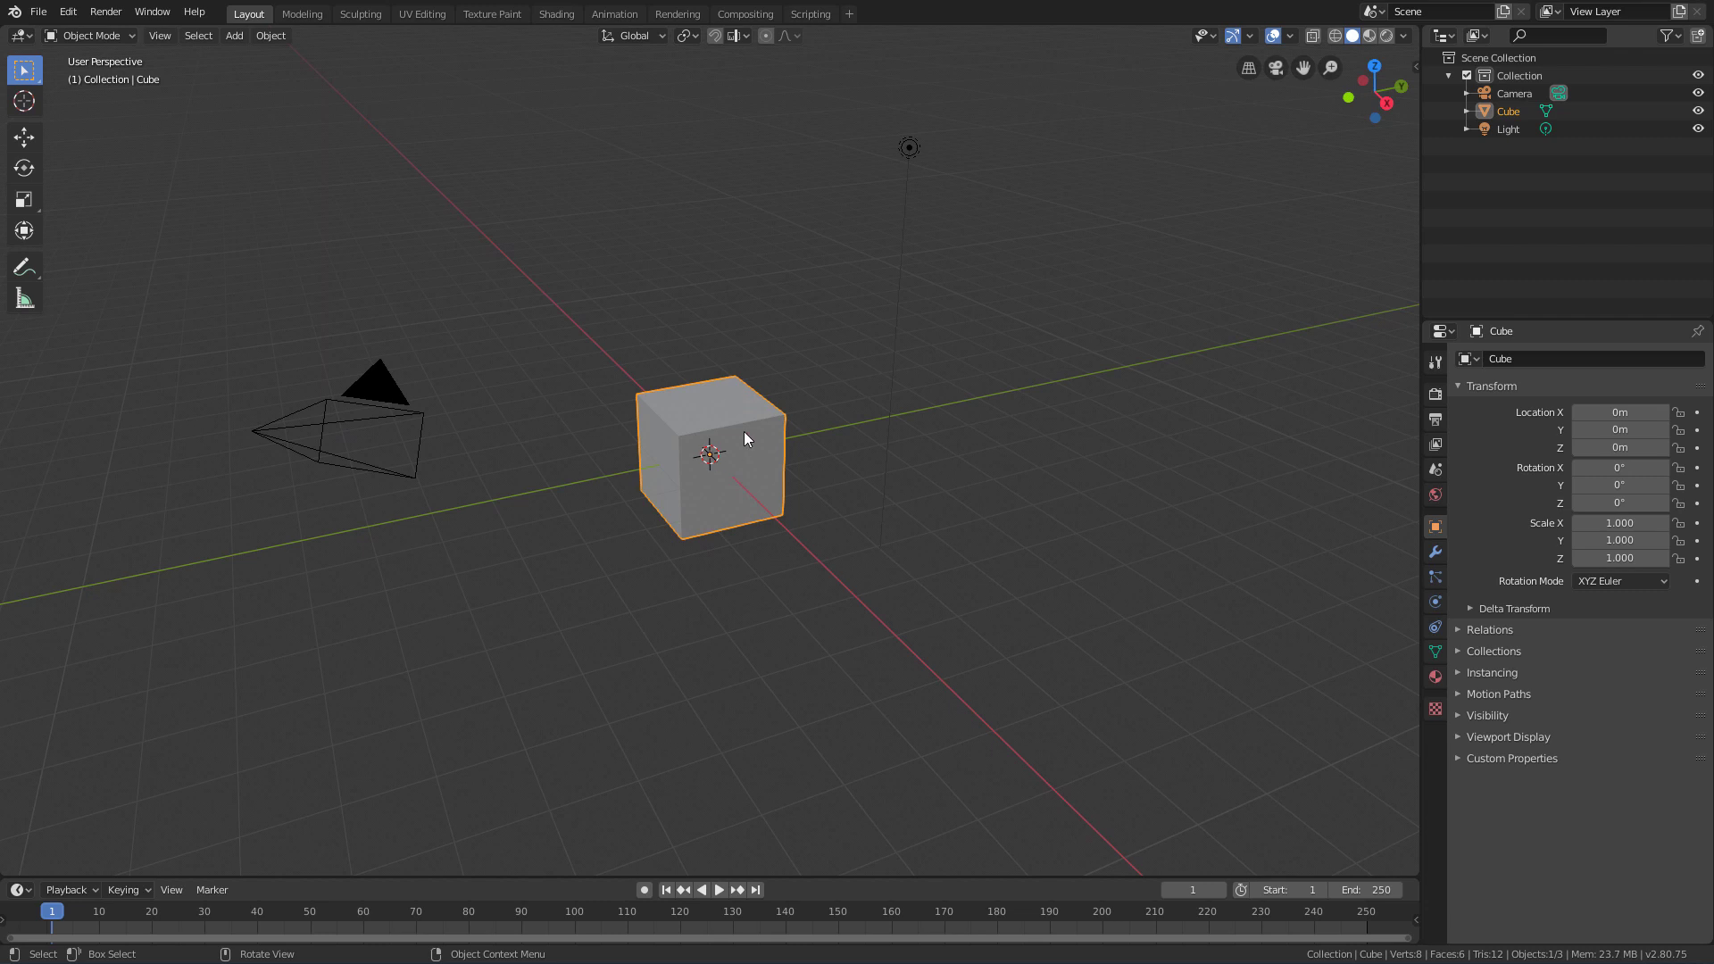
{"action": "key", "text": "Delete"}
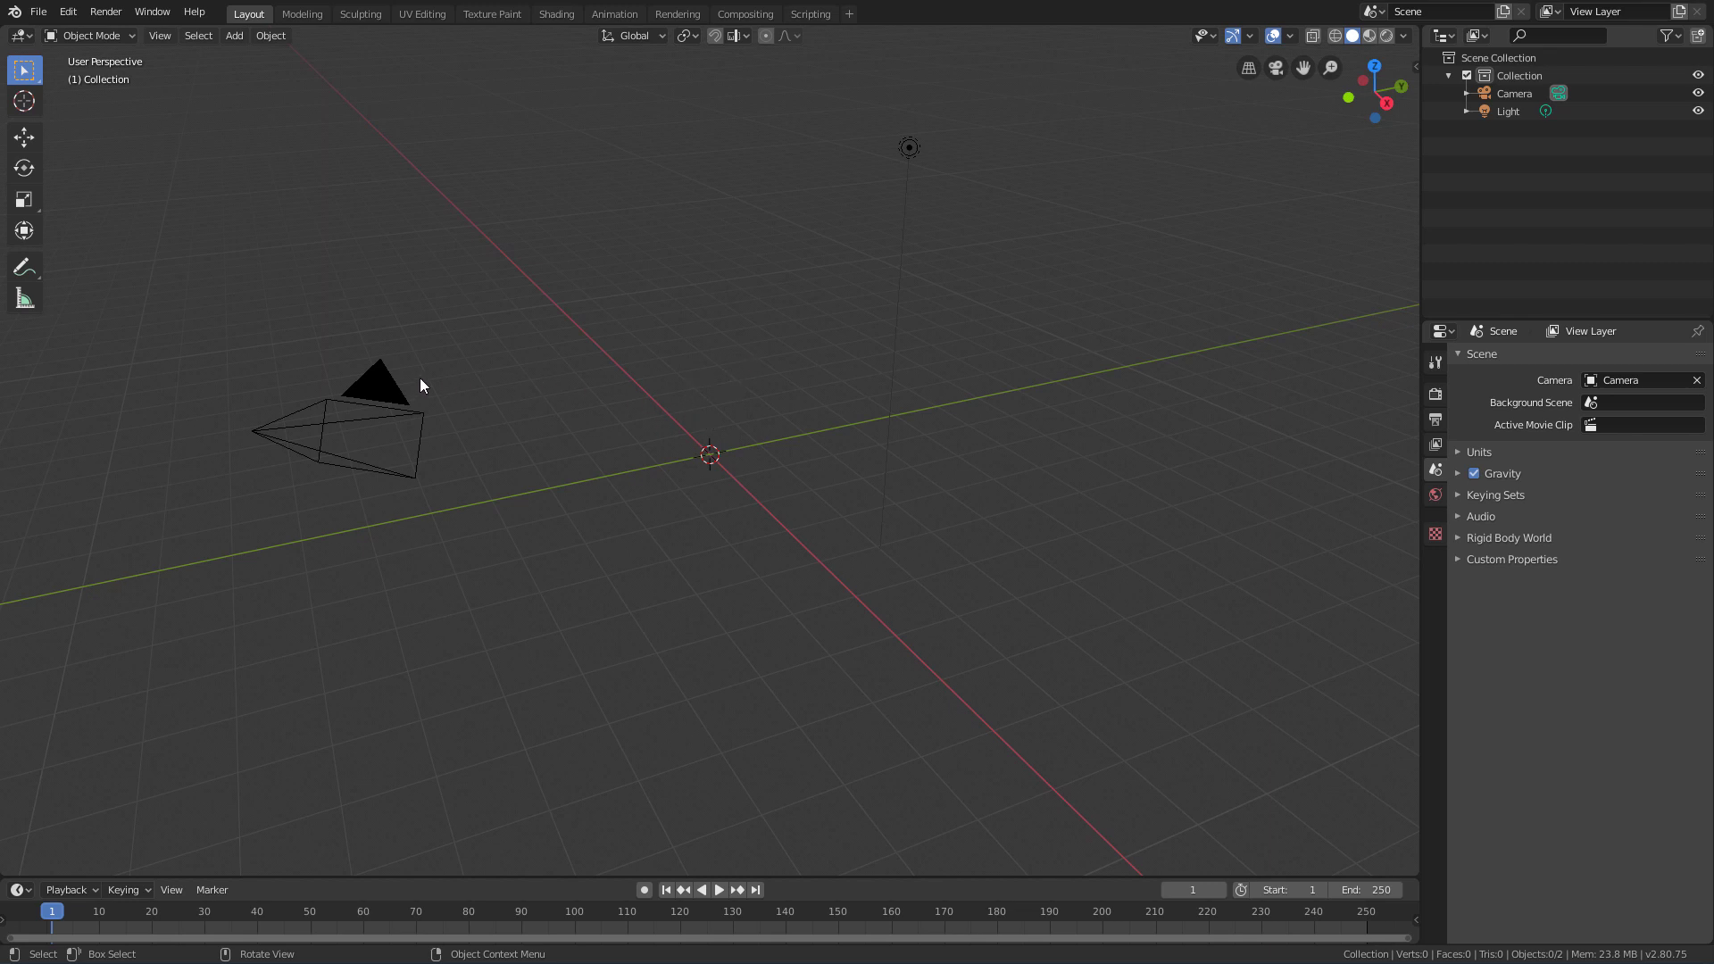
Delete the camera with X and confirm the deletion.
{"action": "left_click", "coordinate": [382, 384]}
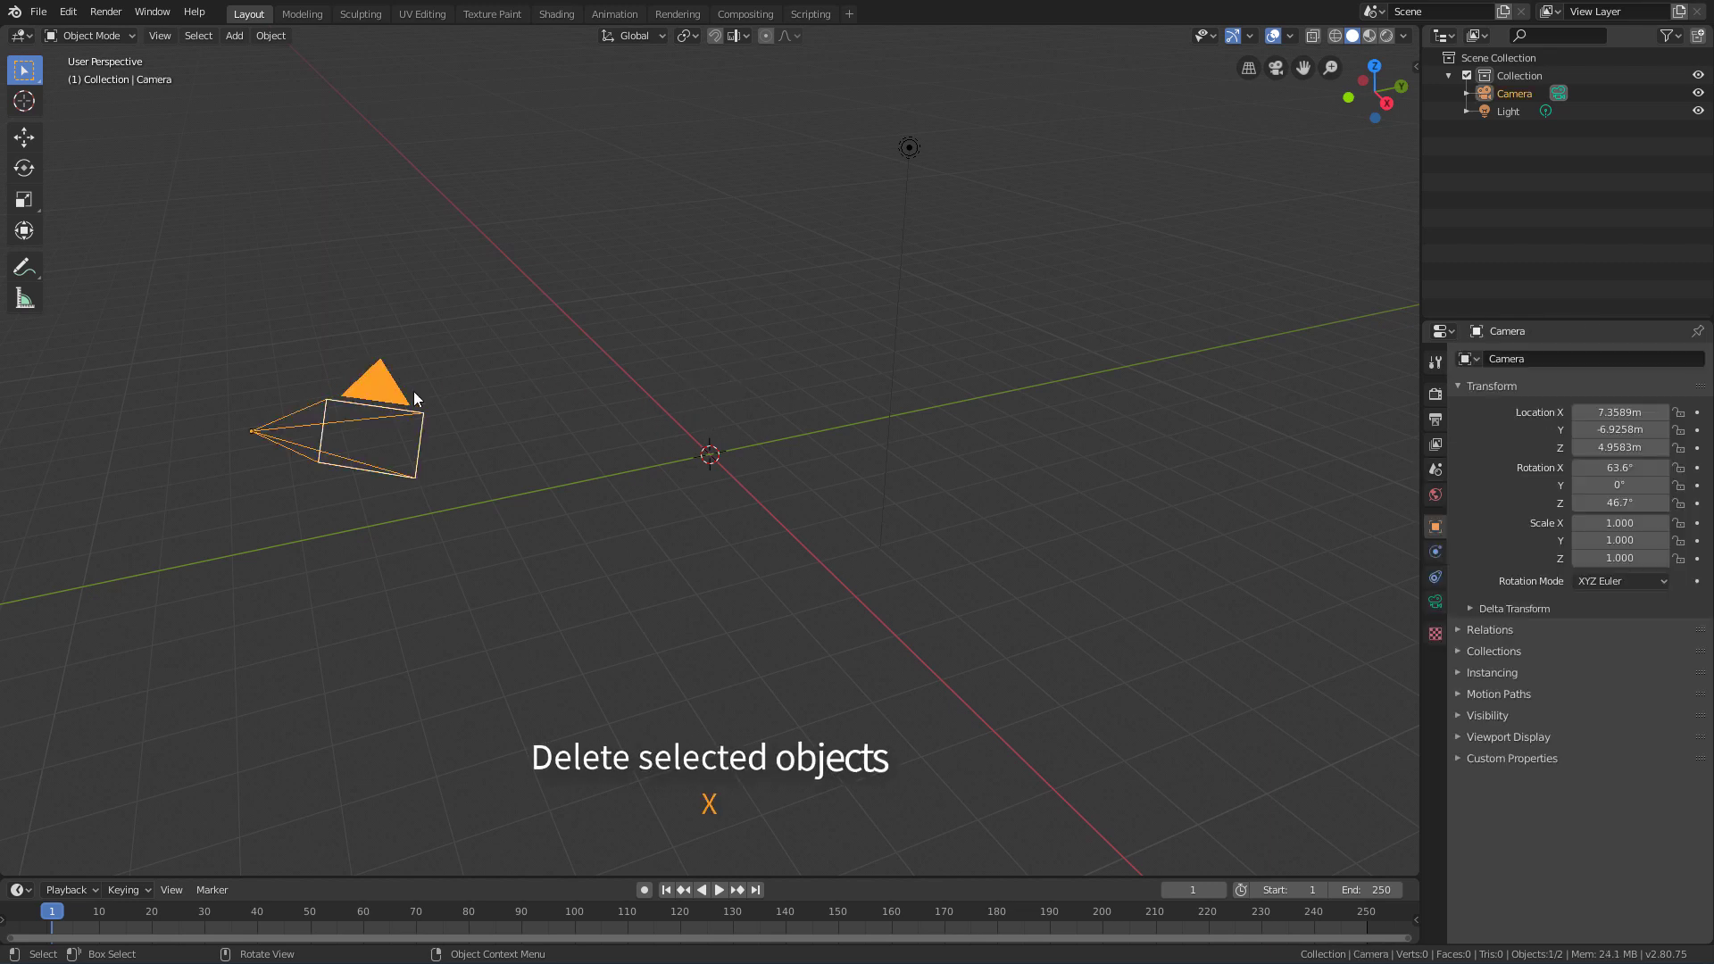
{"action": "key", "text": "x"}
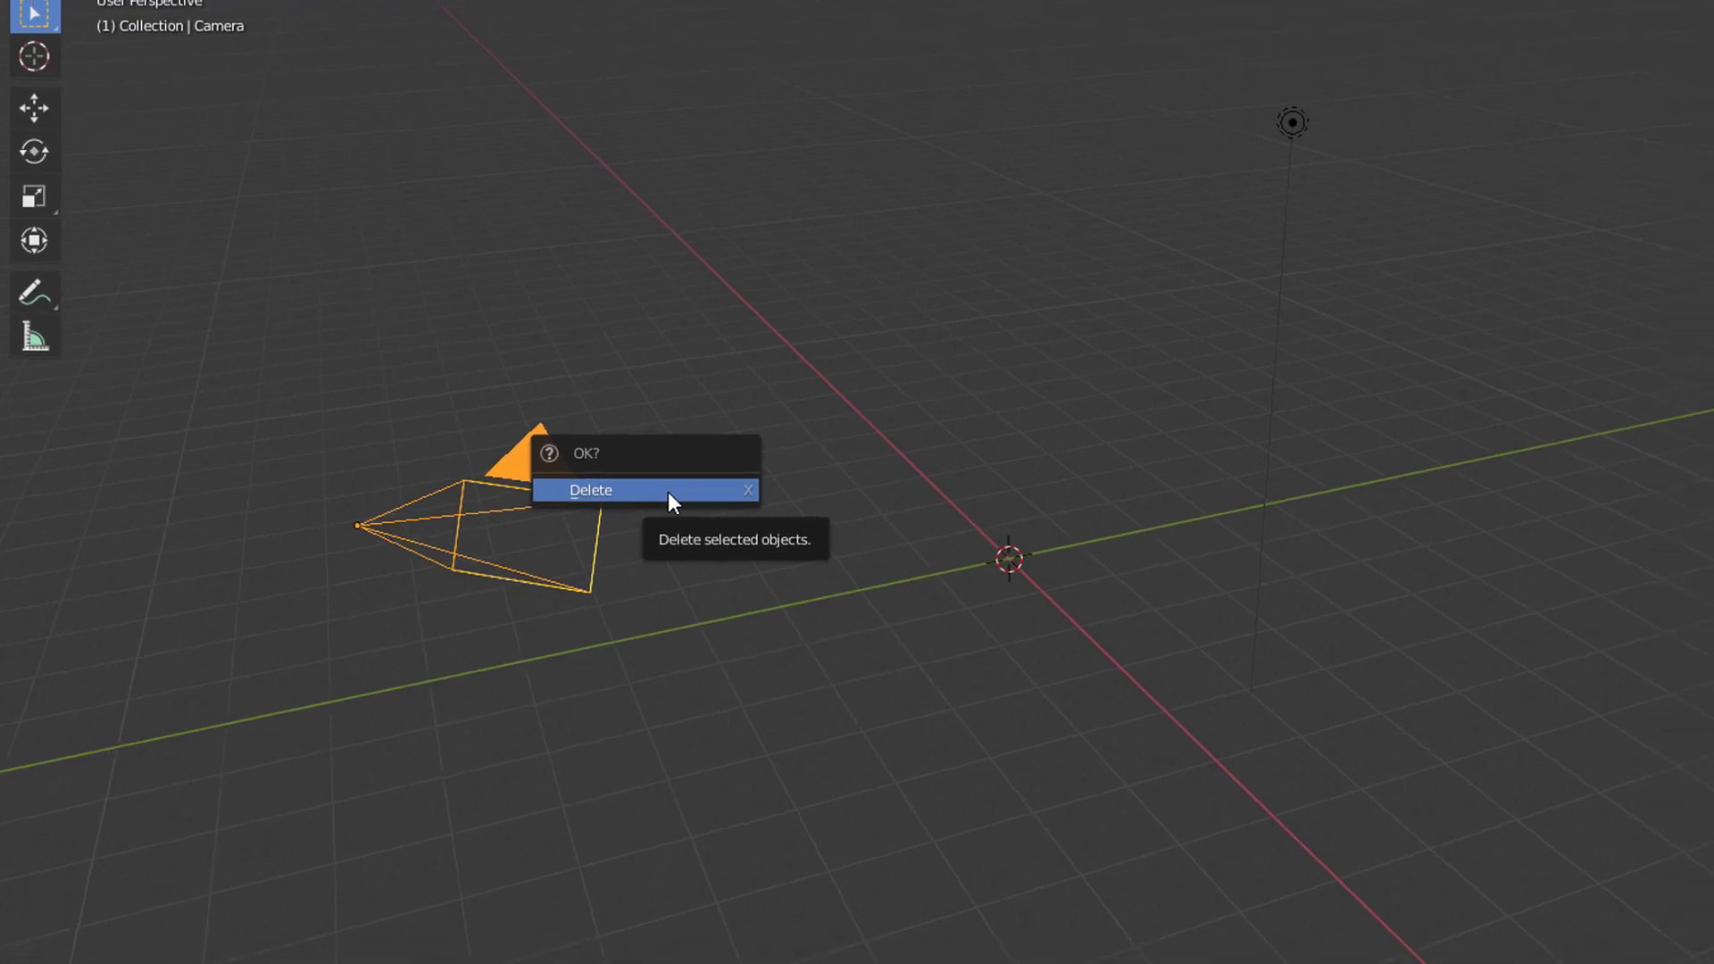
{"action": "left_click", "coordinate": [693, 502]}
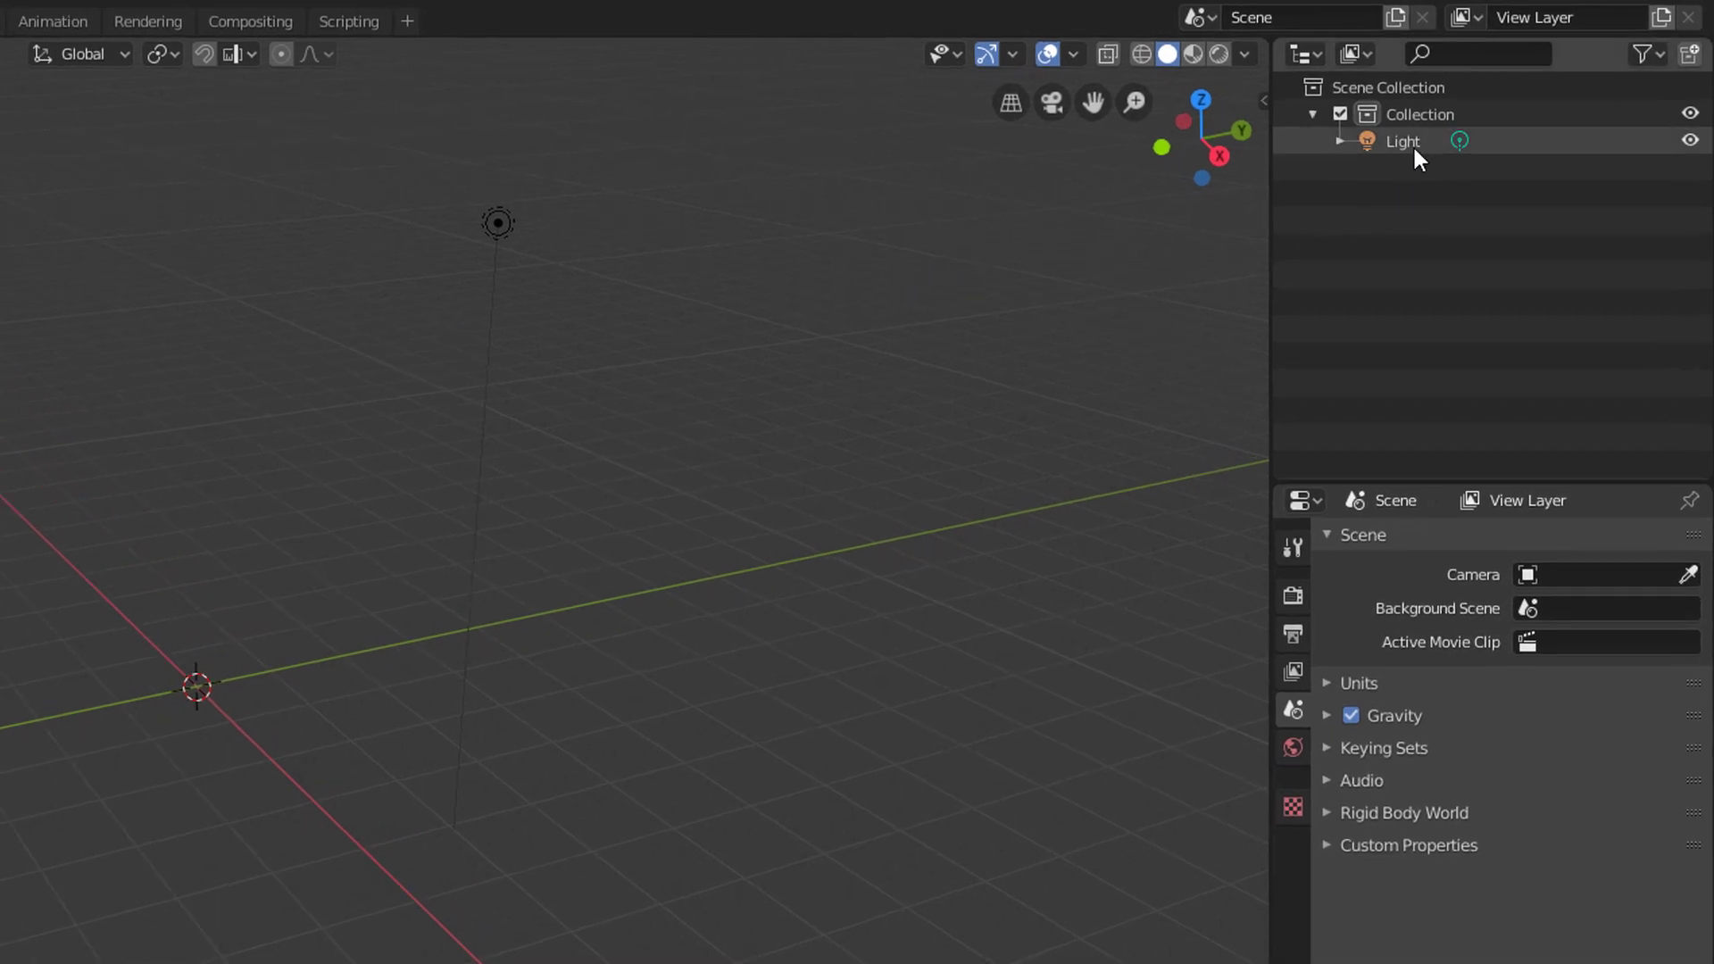
Delete the light through its right-click menu in the Outliner.
{"action": "left_click", "coordinate": [1412, 143]}
{"action": "right_click", "coordinate": [1413, 145]}
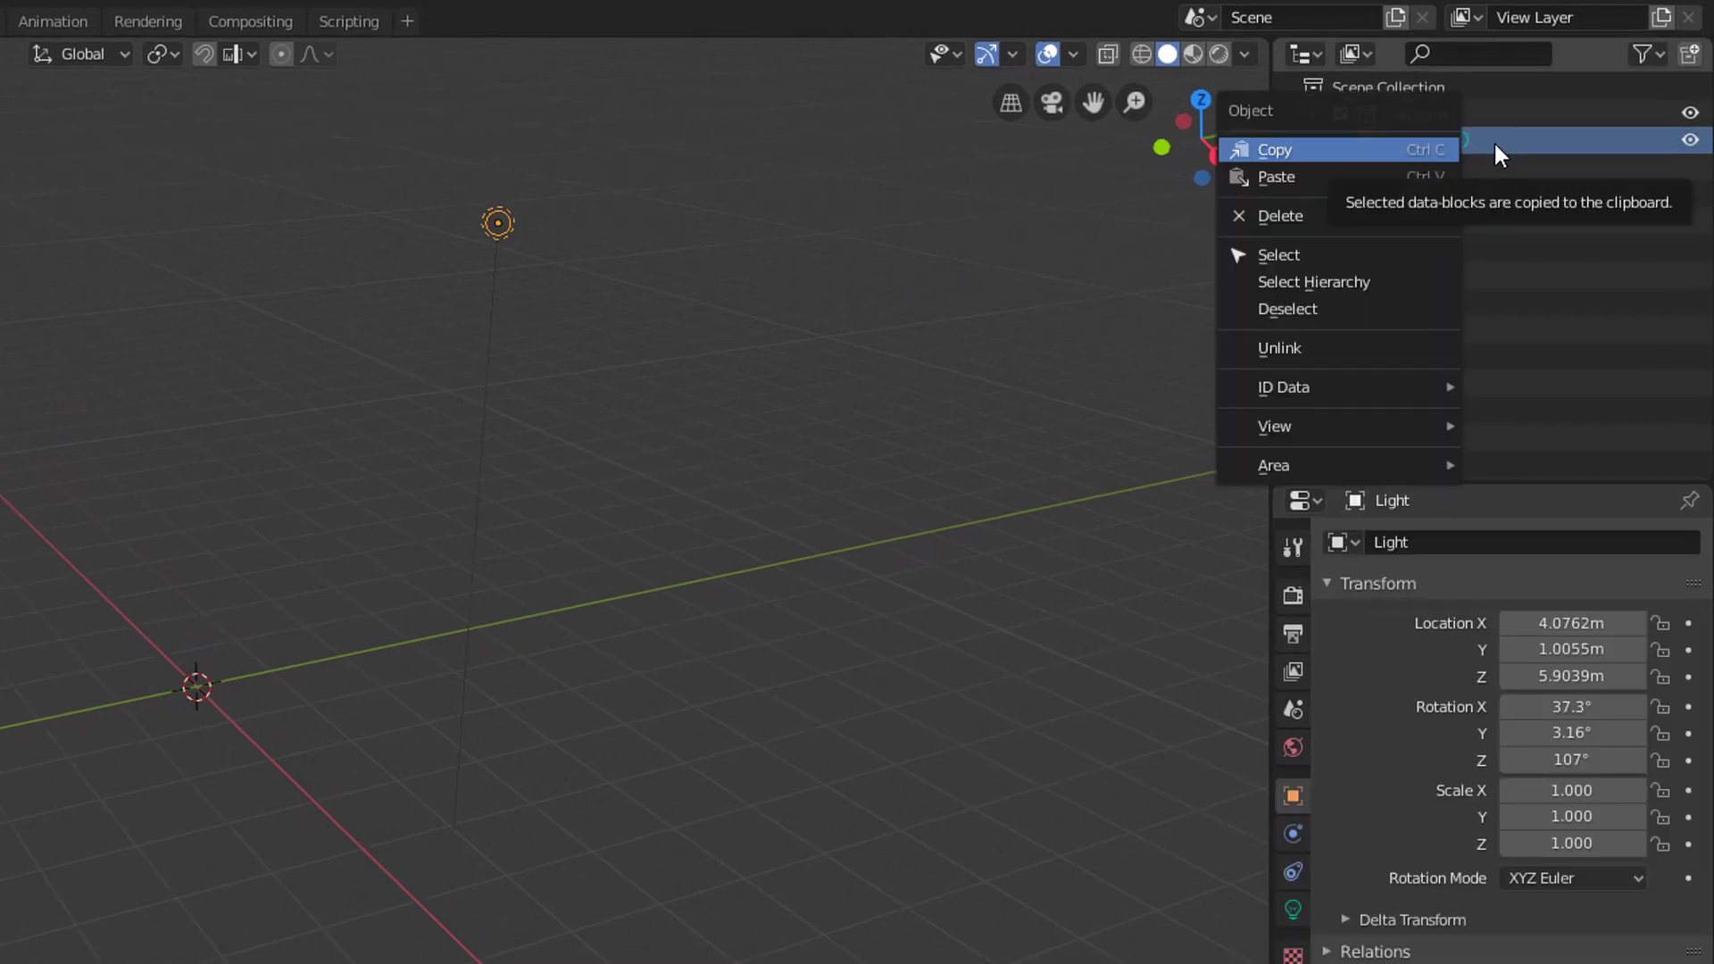
{"action": "left_click", "coordinate": [1316, 215]}
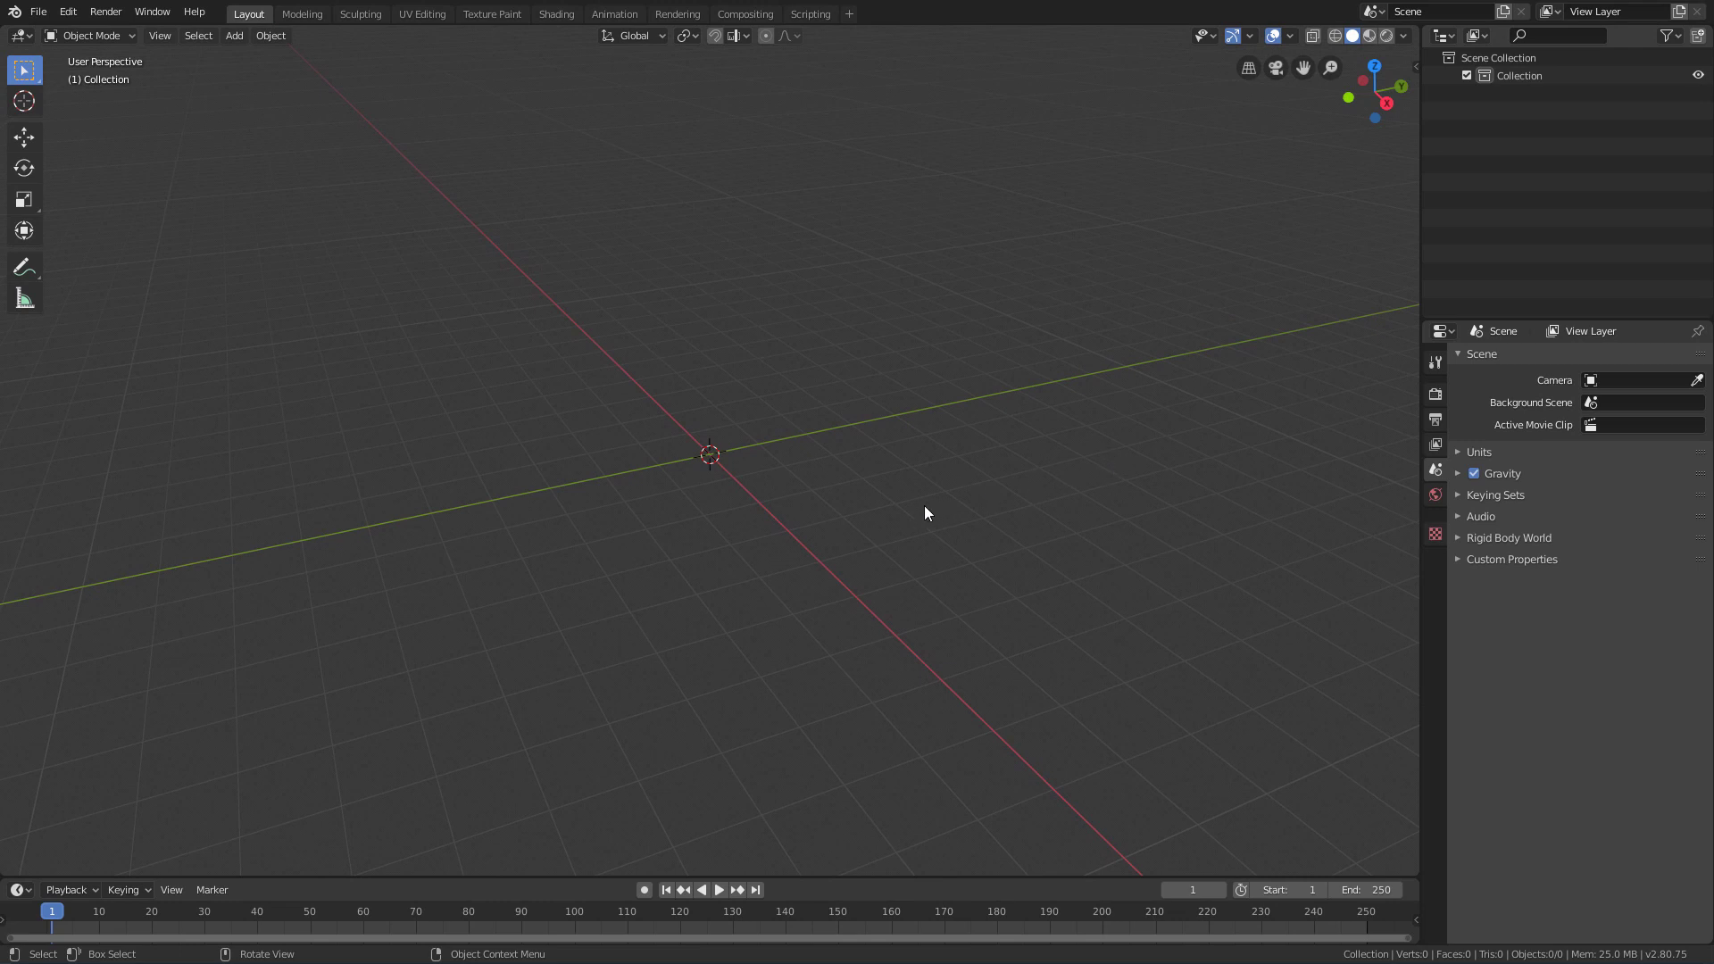
{"action": "middle_click_drag", "start_coordinate": [775, 529], "coordinate": [811, 446]}
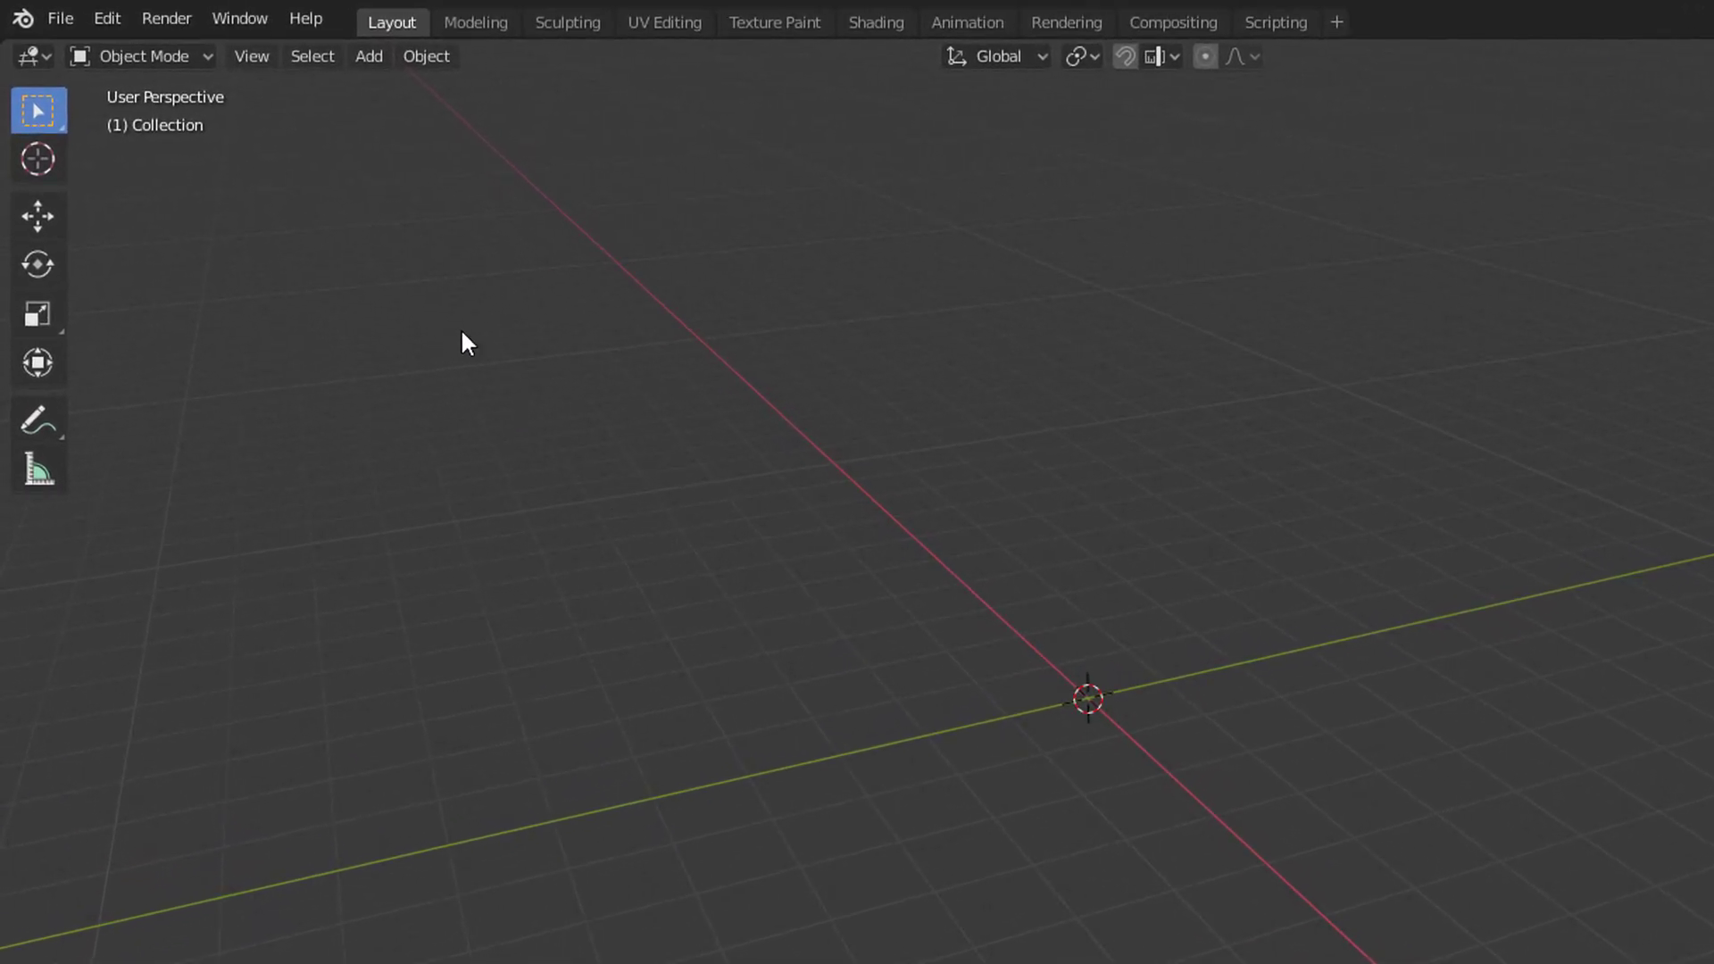
{"action": "left_click", "coordinate": [372, 59]}
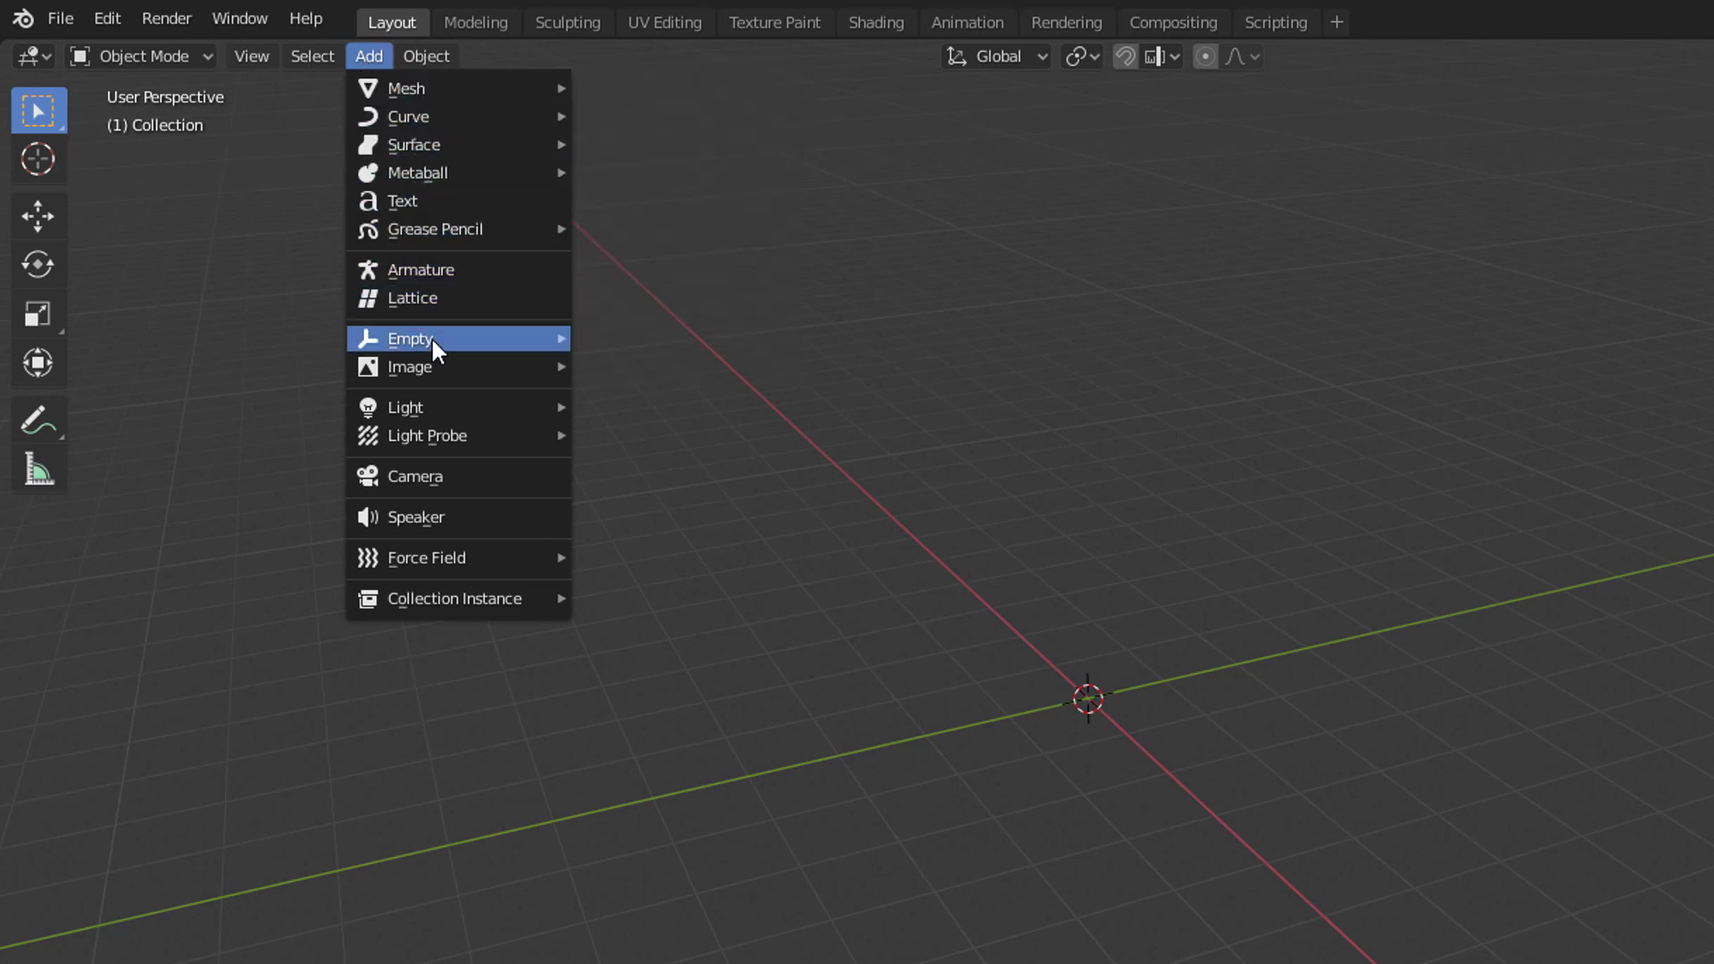
{"action": "mouse_move", "coordinate": [482, 232]}
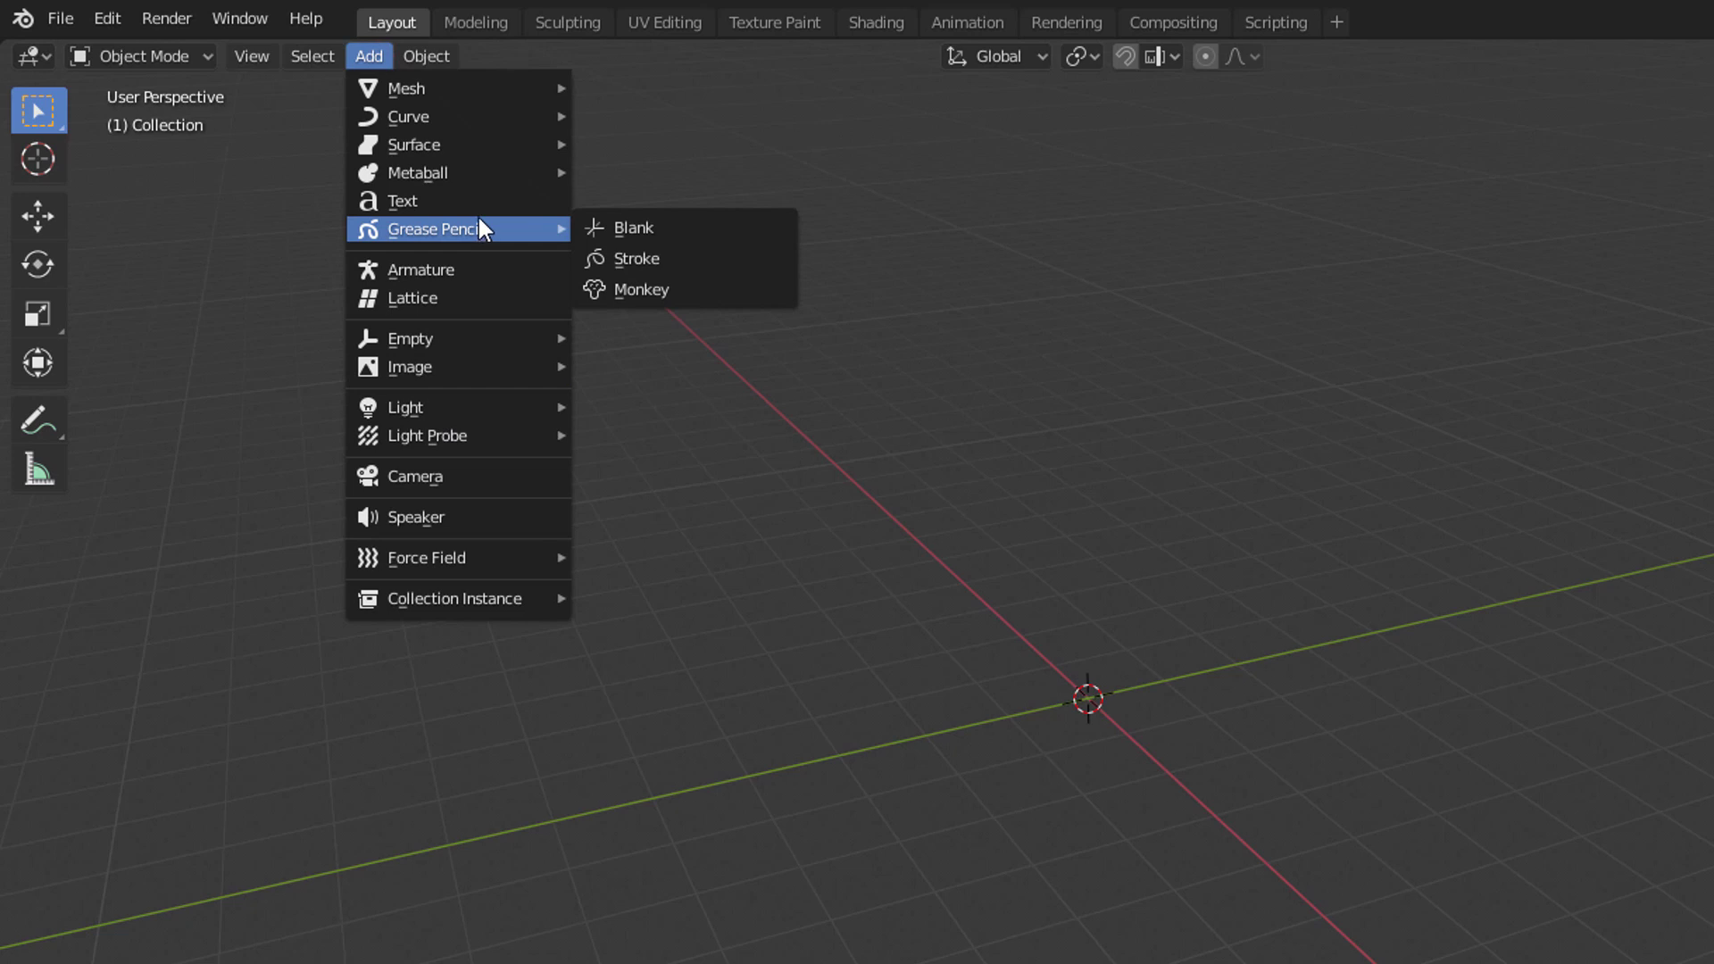
{"action": "mouse_move", "coordinate": [472, 144]}
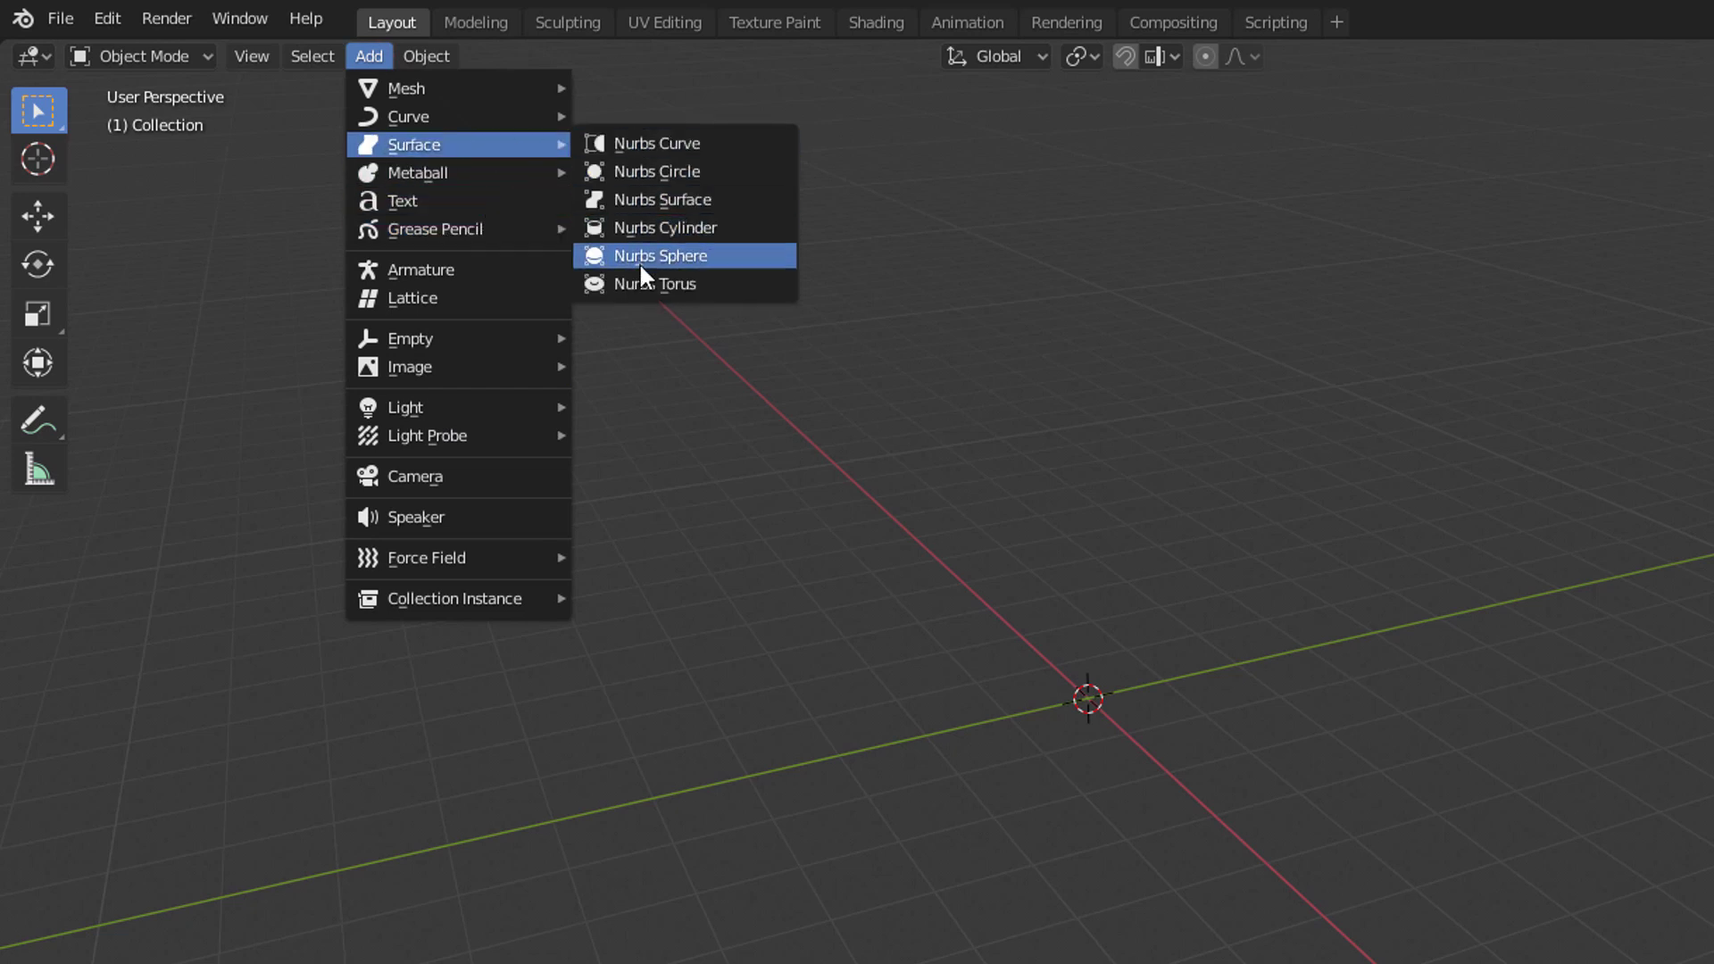
{"action": "mouse_move", "coordinate": [521, 115]}
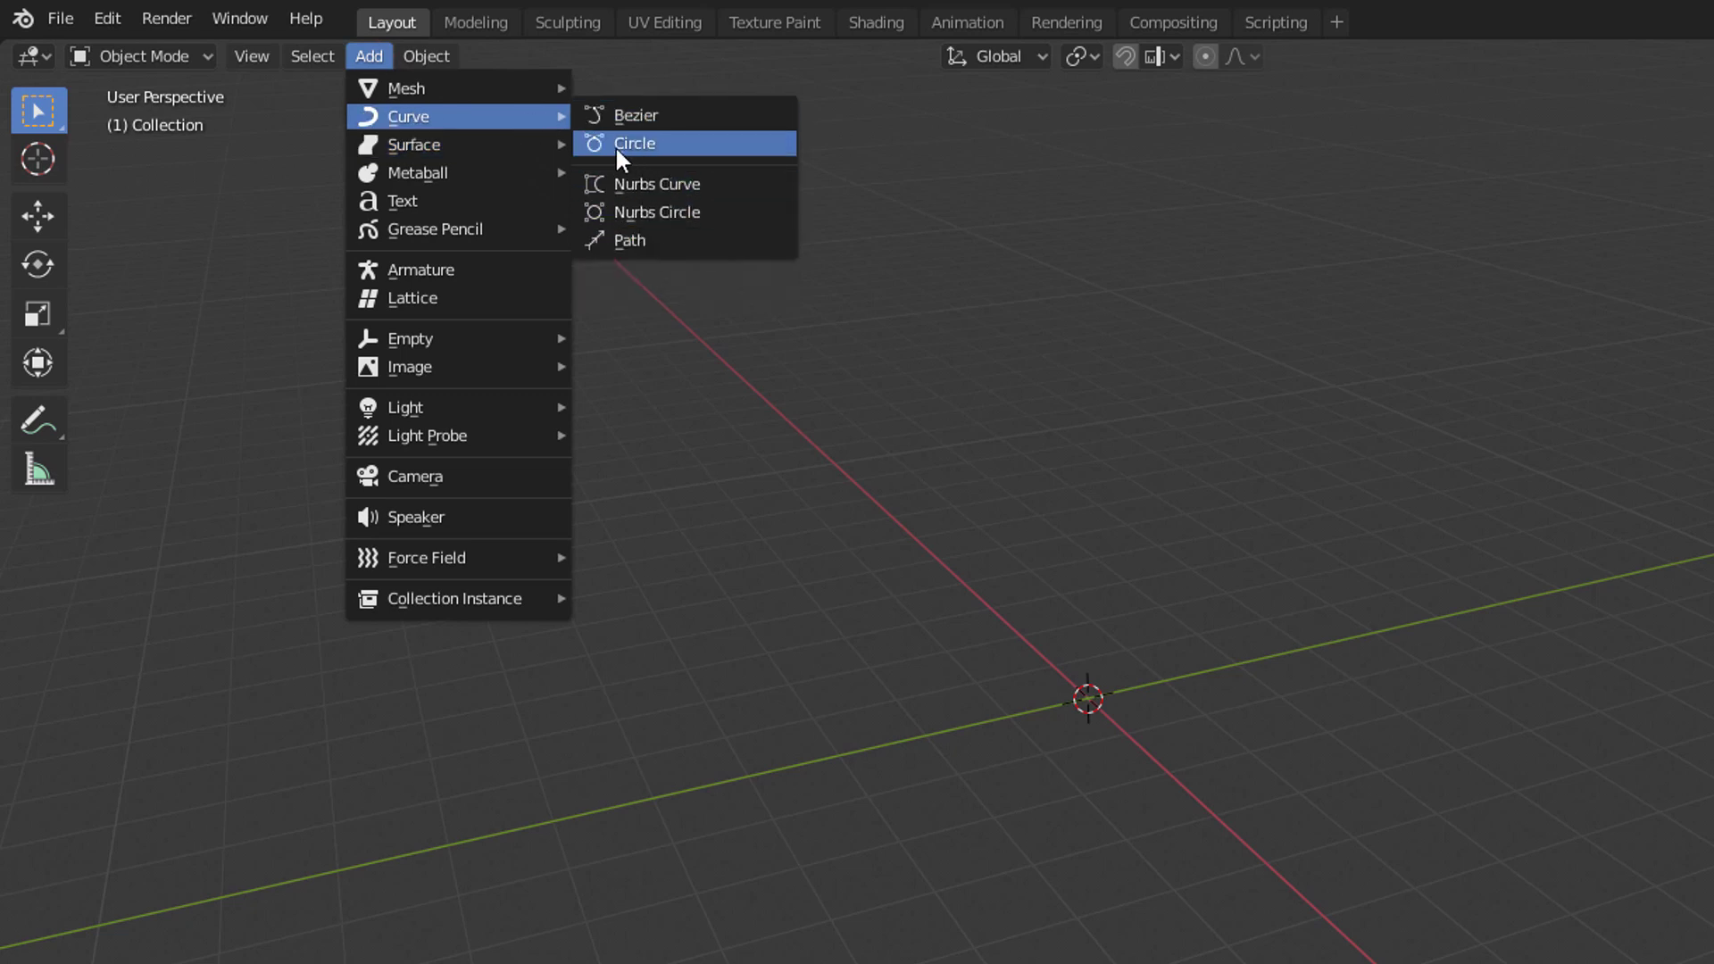
{"action": "mouse_move", "coordinate": [479, 90]}
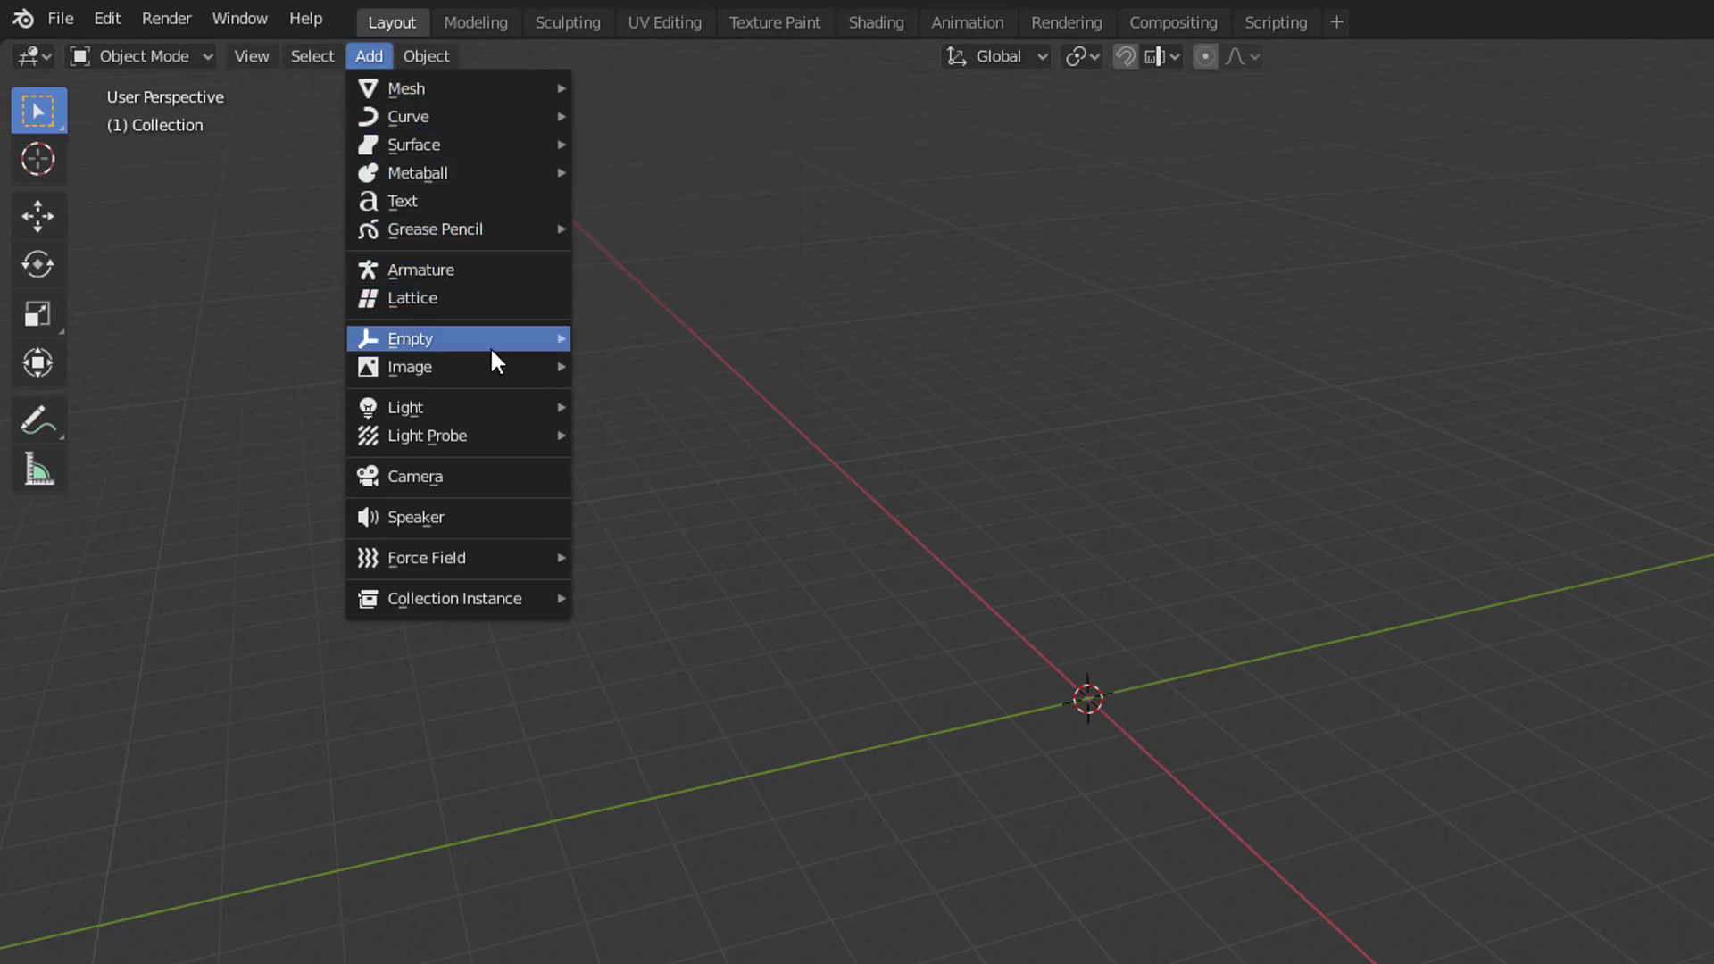
{"action": "mouse_move", "coordinate": [478, 408]}
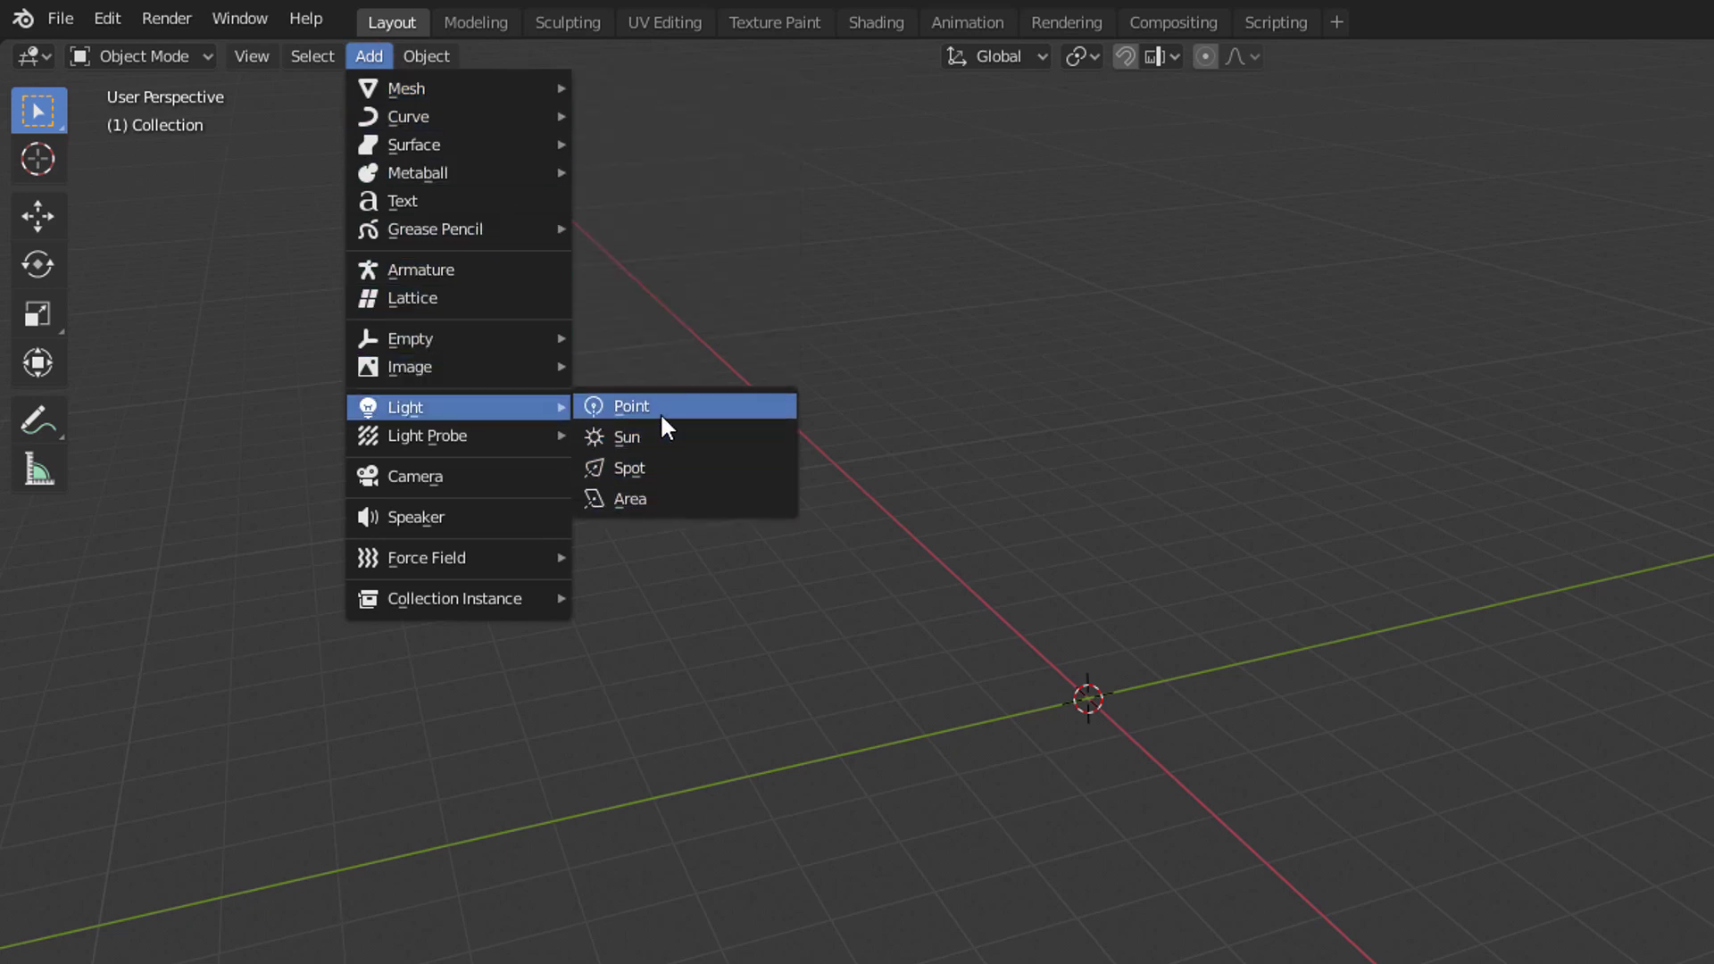
{"action": "mouse_move", "coordinate": [480, 550]}
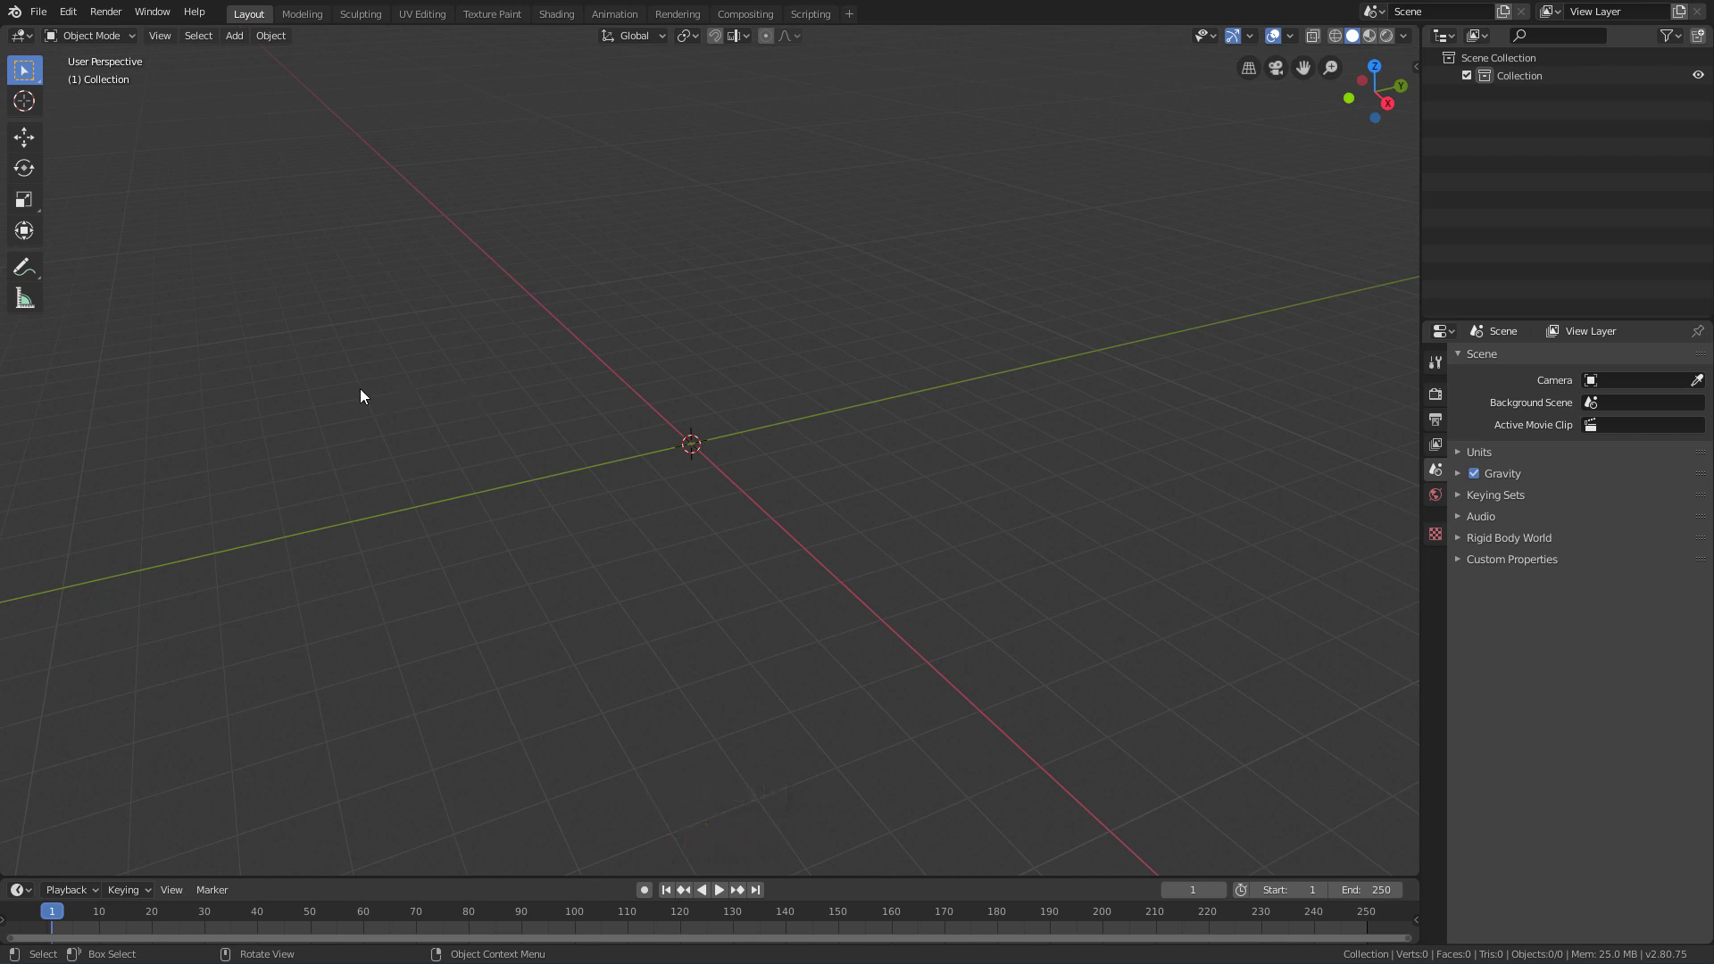
Bring up the Shift+A Add menu and browse toward Mesh > Cube.
{"action": "key", "text": "shift+a"}
{"action": "mouse_move", "coordinate": [361, 389]}
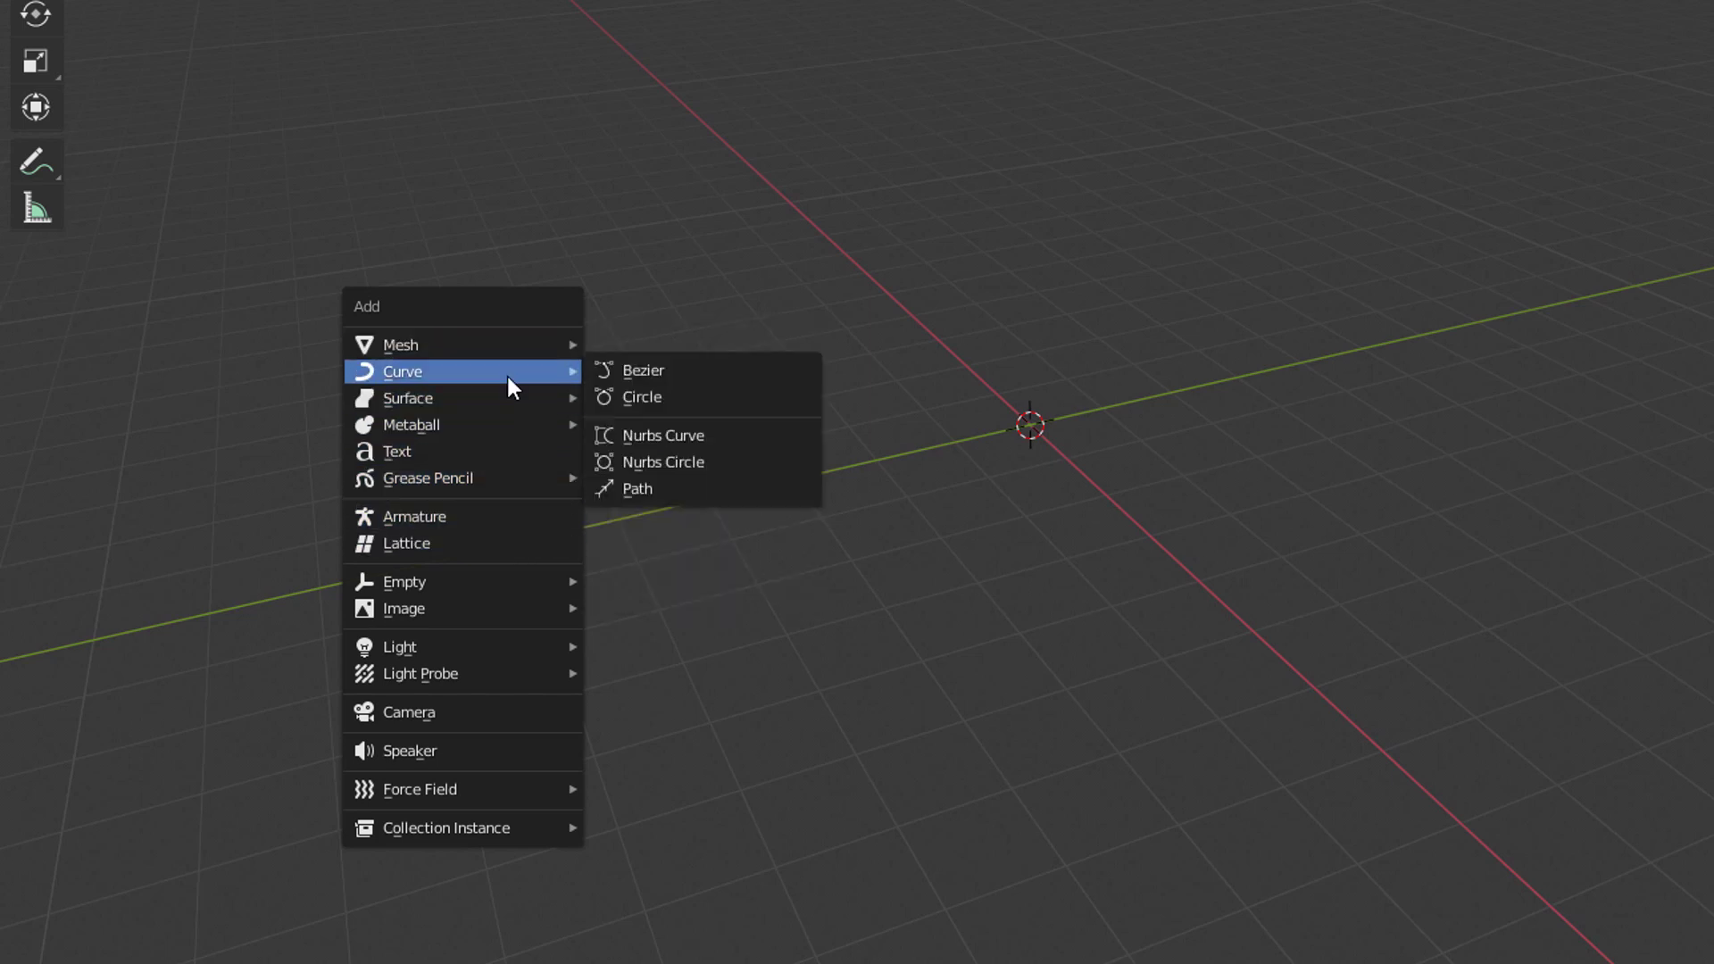
{"action": "mouse_move", "coordinate": [511, 441]}
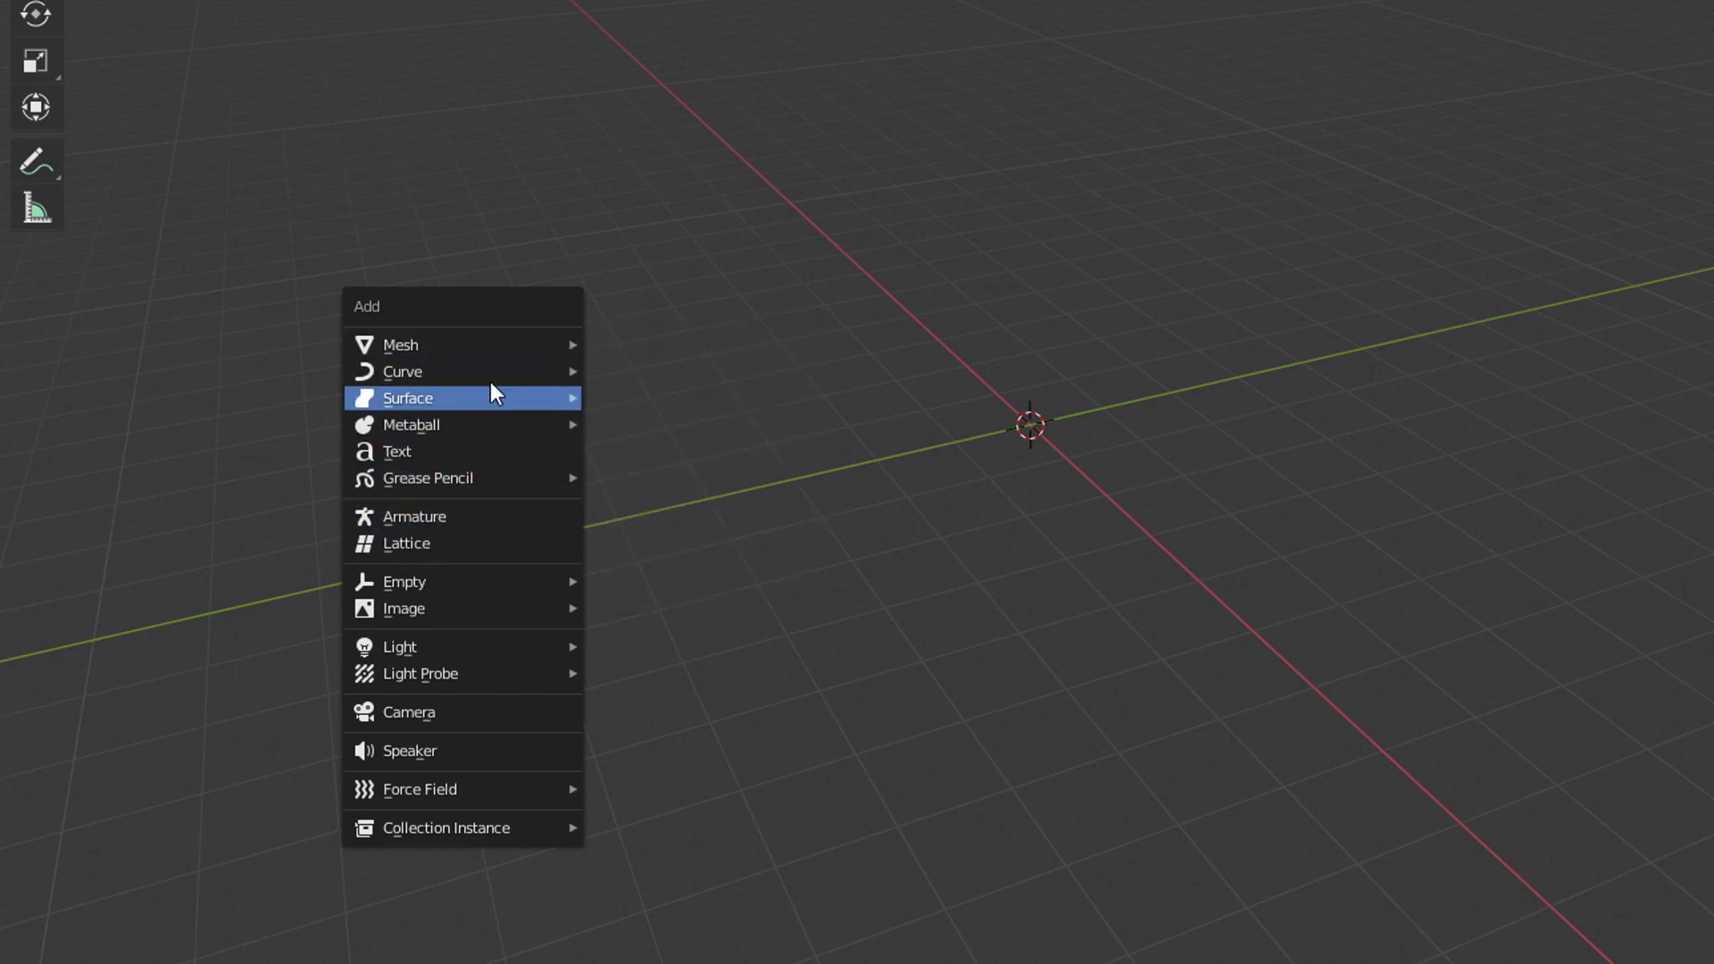
{"action": "mouse_move", "coordinate": [414, 353]}
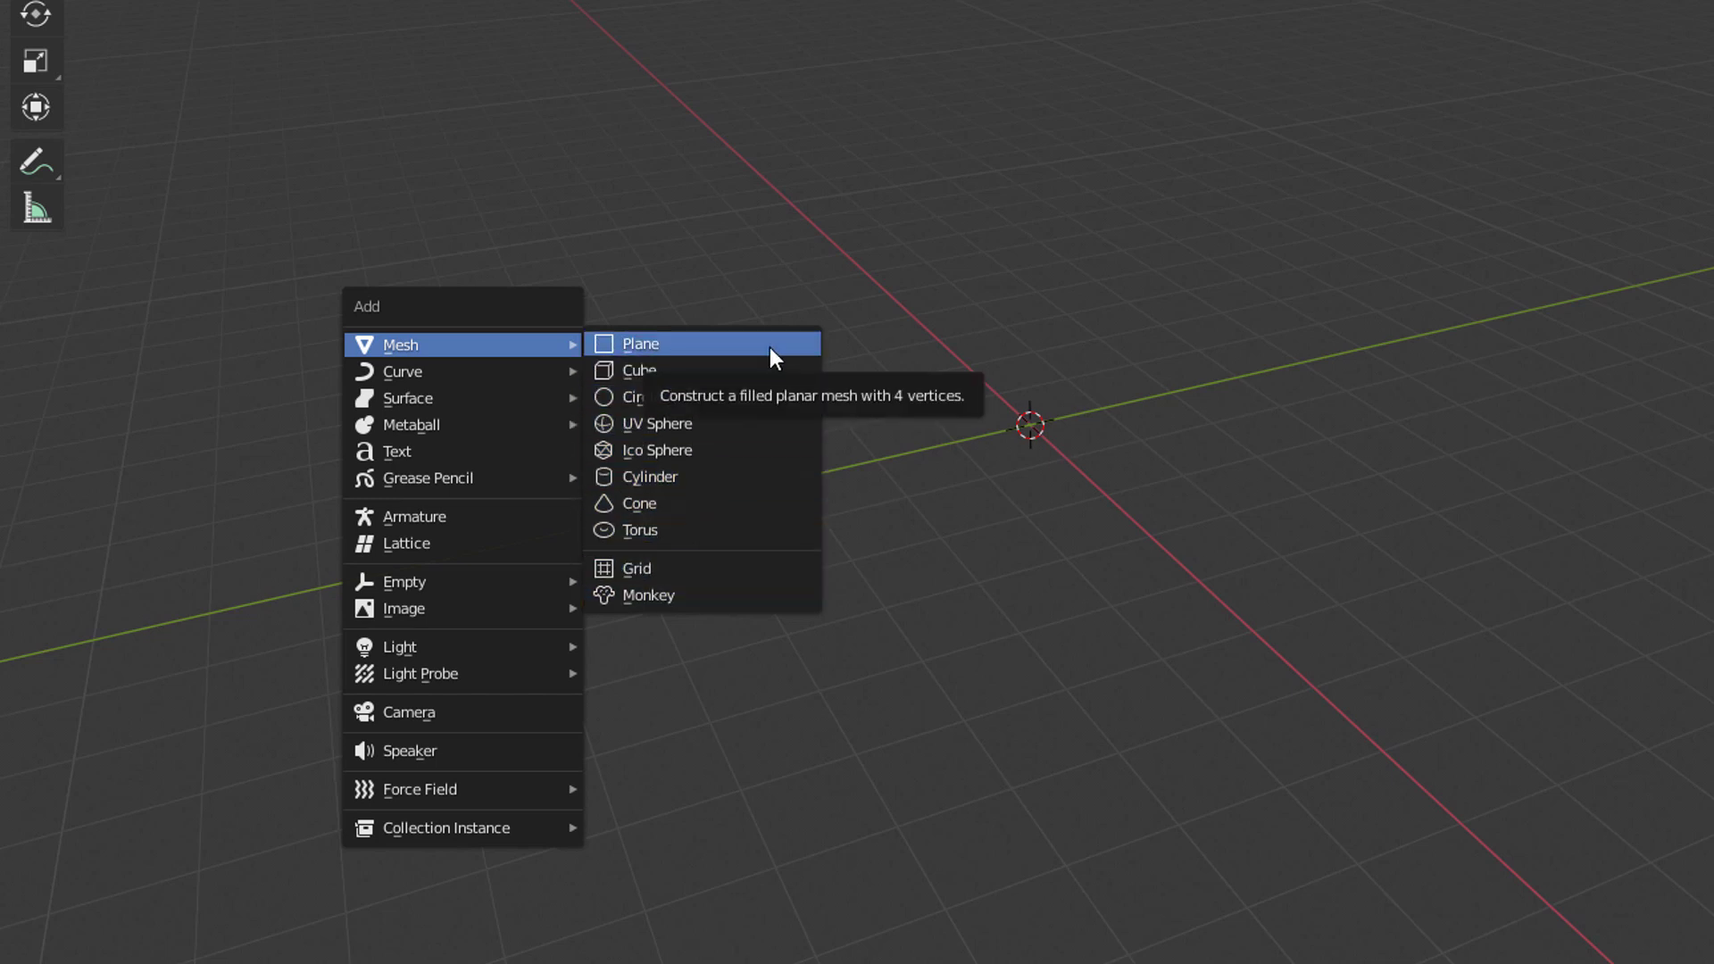
{"action": "left_click", "coordinate": [670, 372]}
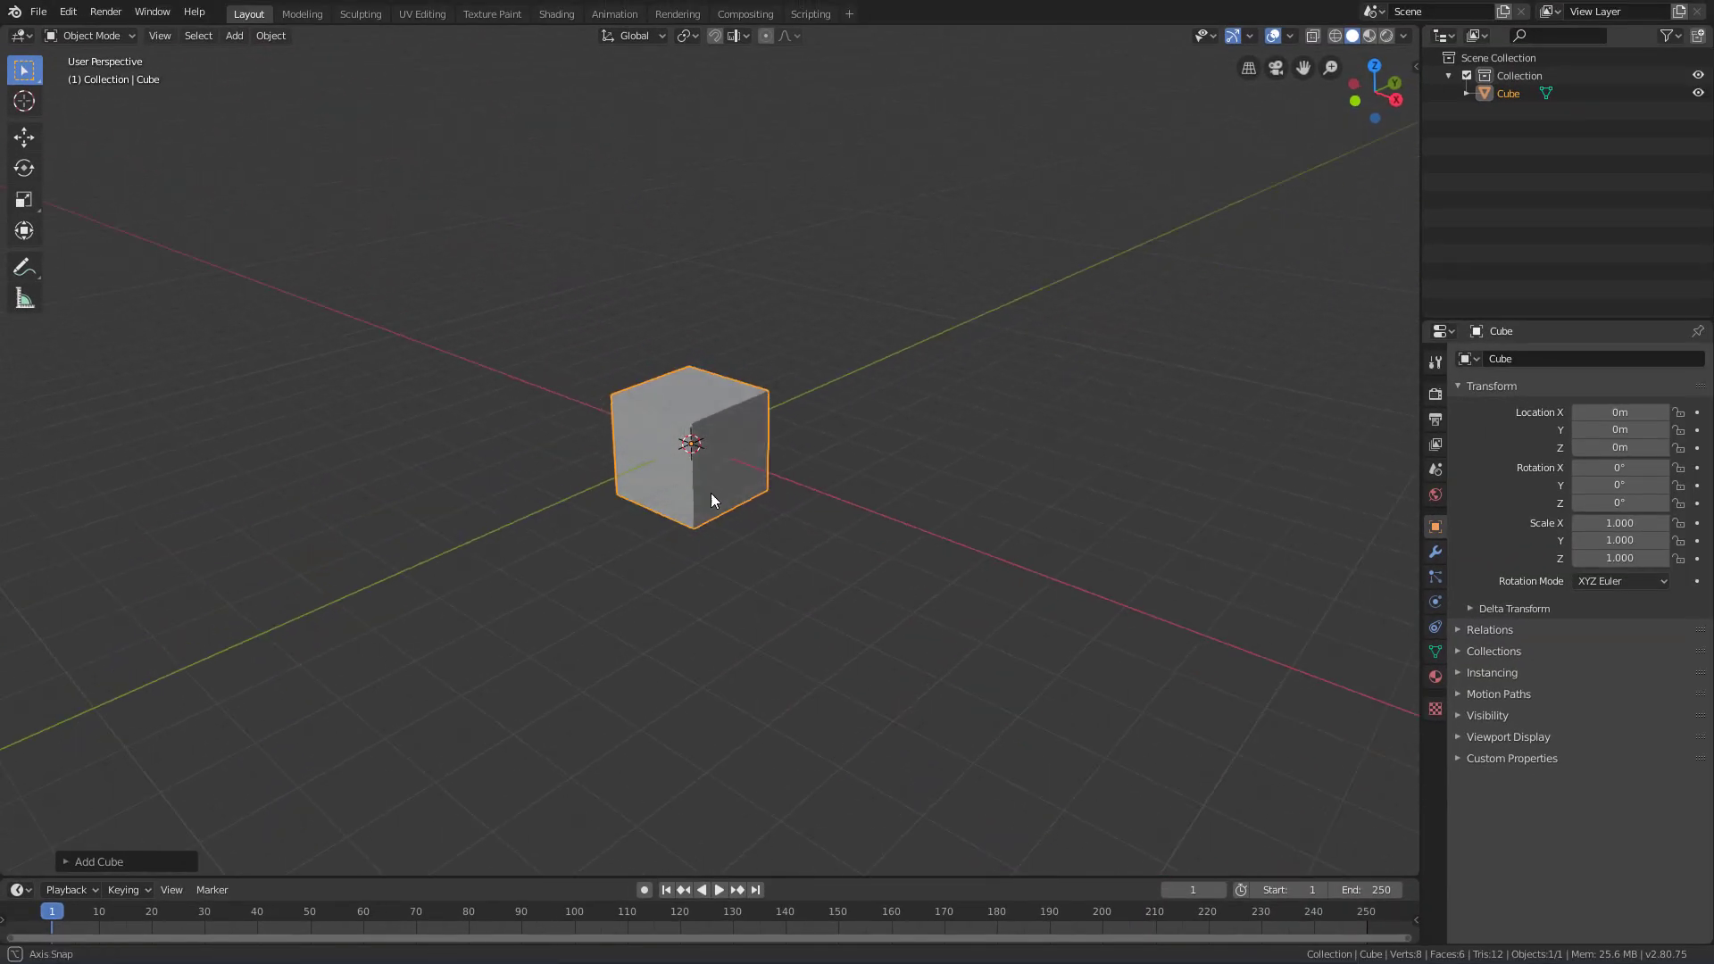
{"action": "middle_click_drag", "start_coordinate": [725, 500], "coordinate": [709, 461]}
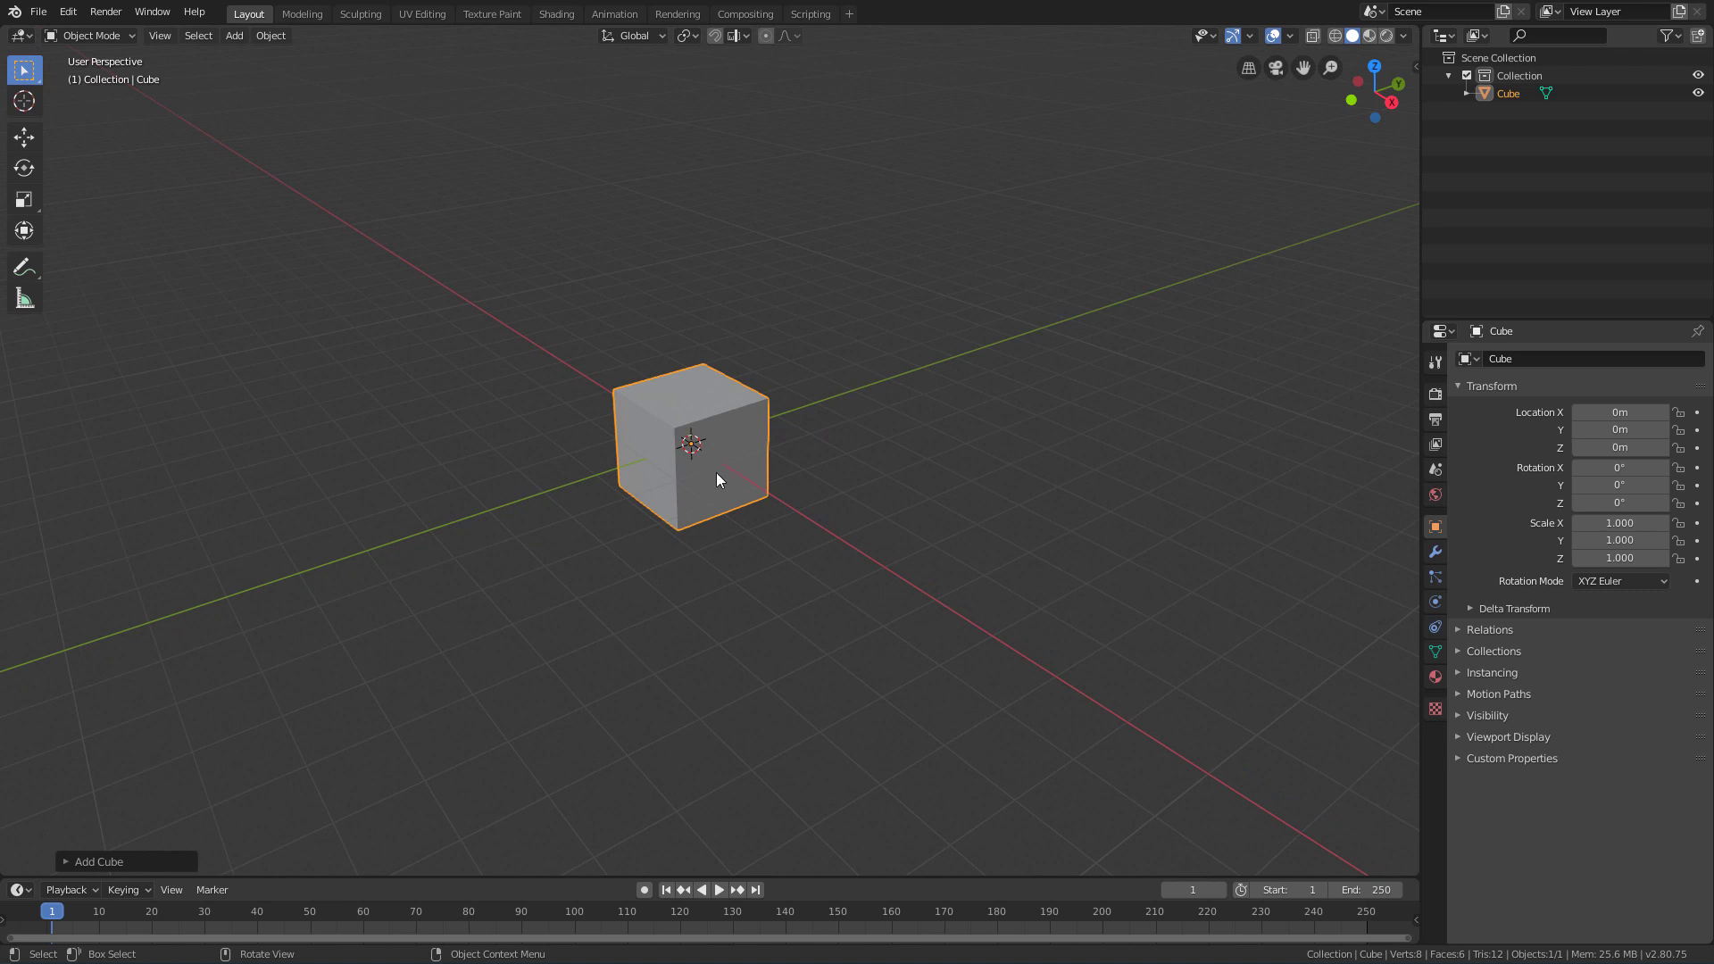
{"action": "mouse_move", "coordinate": [700, 478]}
{"action": "middle_mouse_down"}
{"action": "mouse_move", "coordinate": [695, 500]}
{"action": "mouse_move", "coordinate": [699, 473]}
{"action": "middle_mouse_up"}
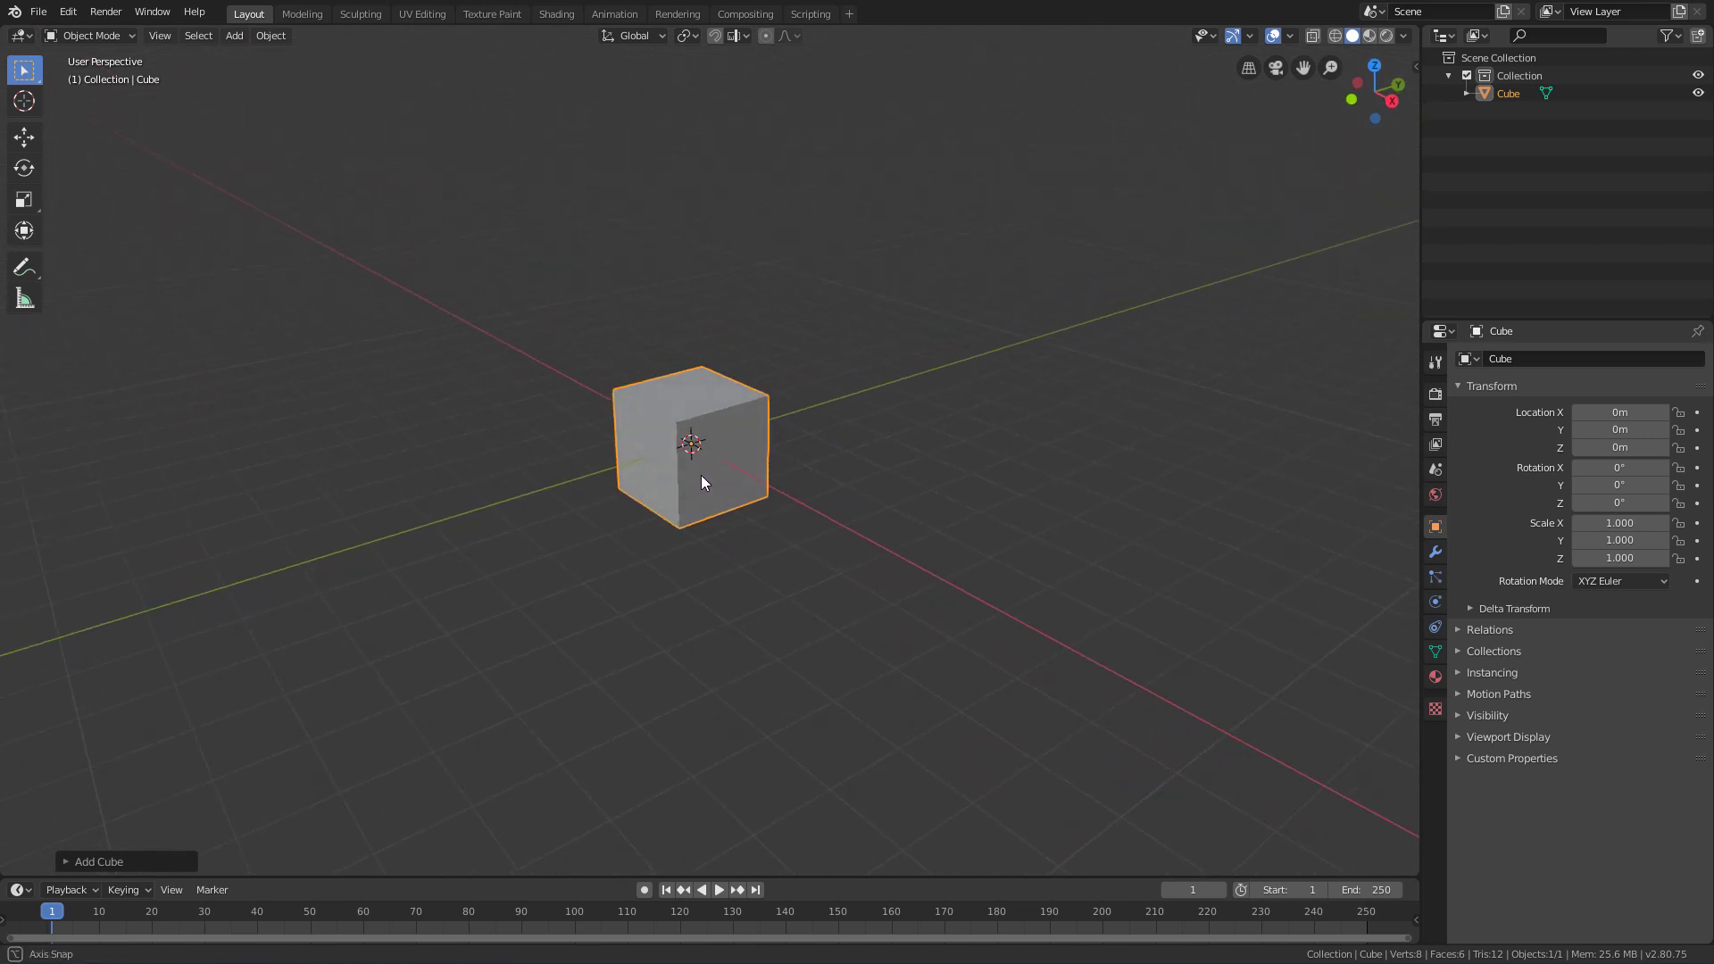
{"action": "middle_click_drag", "start_coordinate": [701, 479], "coordinate": [700, 434]}
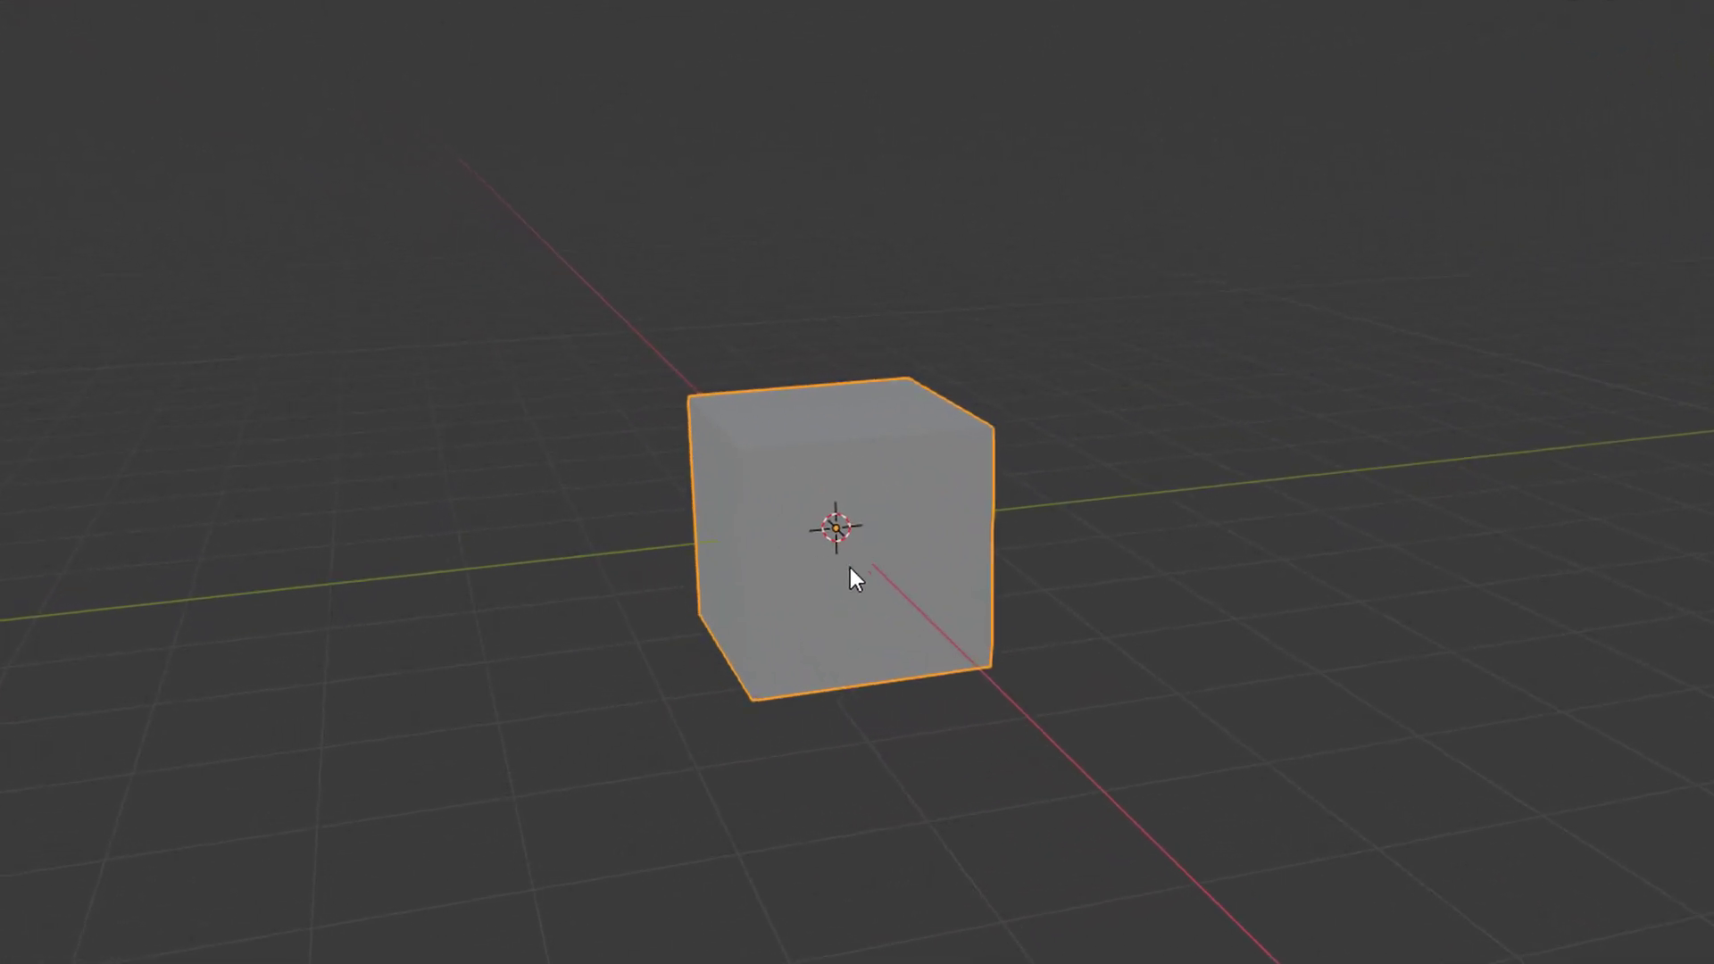
{"action": "middle_click_drag", "start_coordinate": [856, 578], "coordinate": [875, 518]}
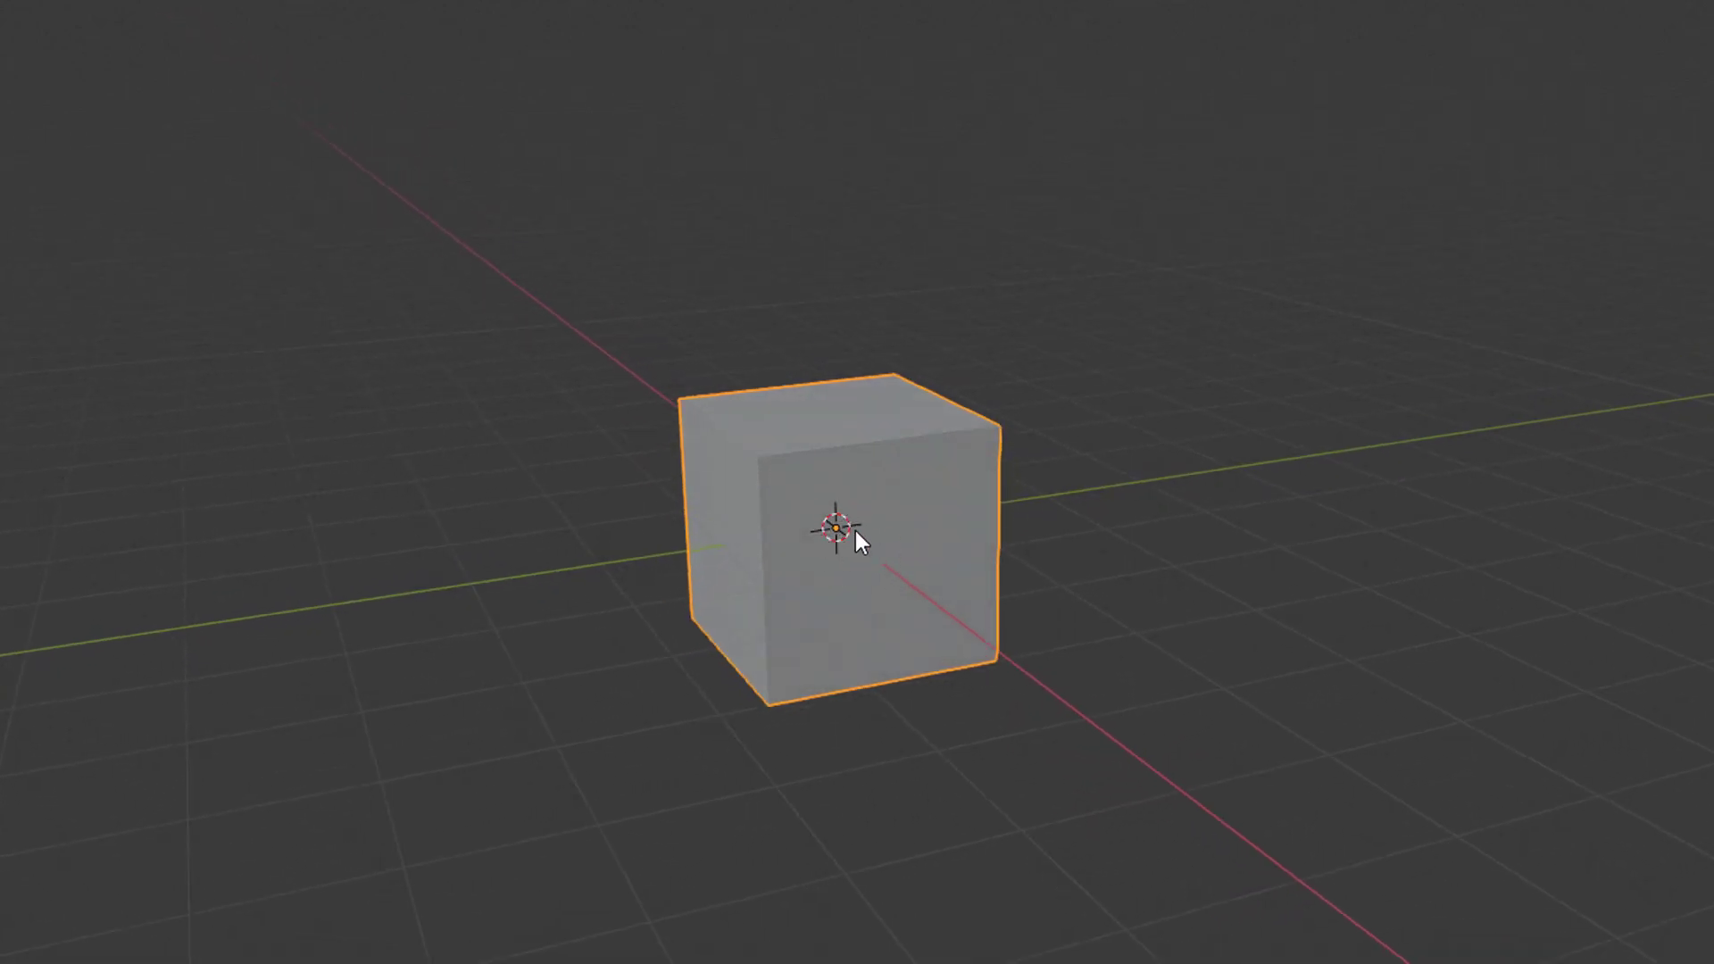
{"action": "middle_click_drag", "start_coordinate": [759, 496], "coordinate": [675, 461]}
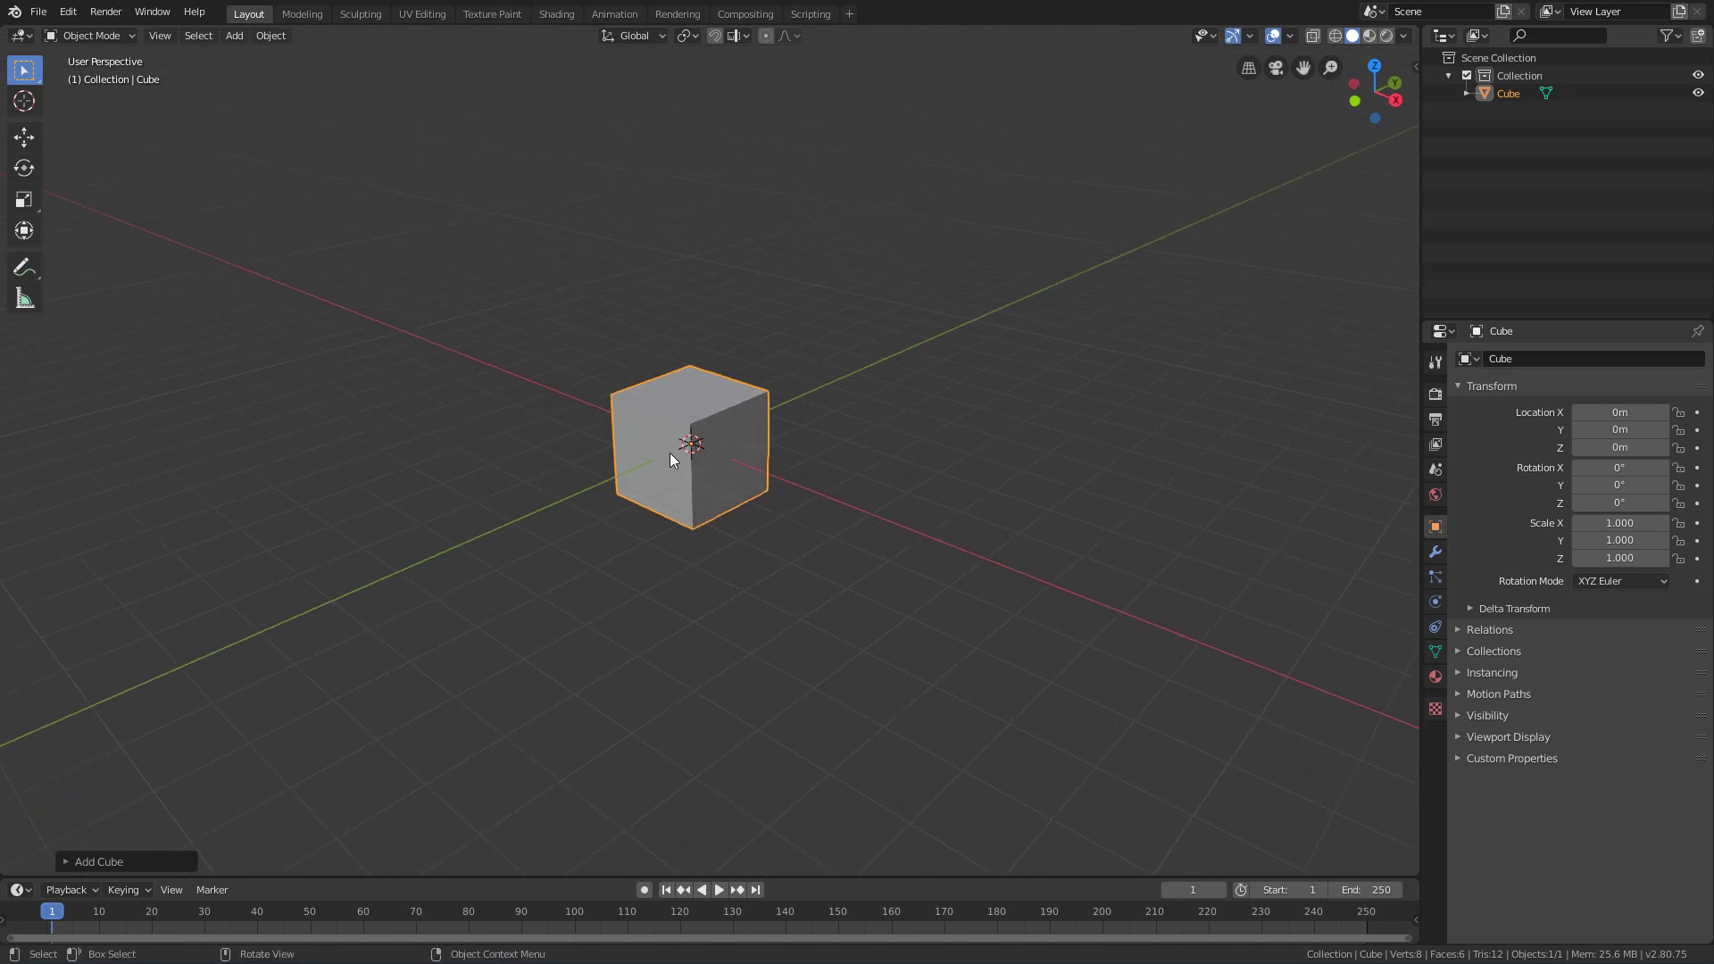
Place the 3D cursor on the grid to the right of the cube.
{"action": "right_click", "coordinate": [916, 466], "text": "shift"}
{"action": "right_click_drag", "start_coordinate": [916, 466], "coordinate": [1024, 462], "text": "shift"}
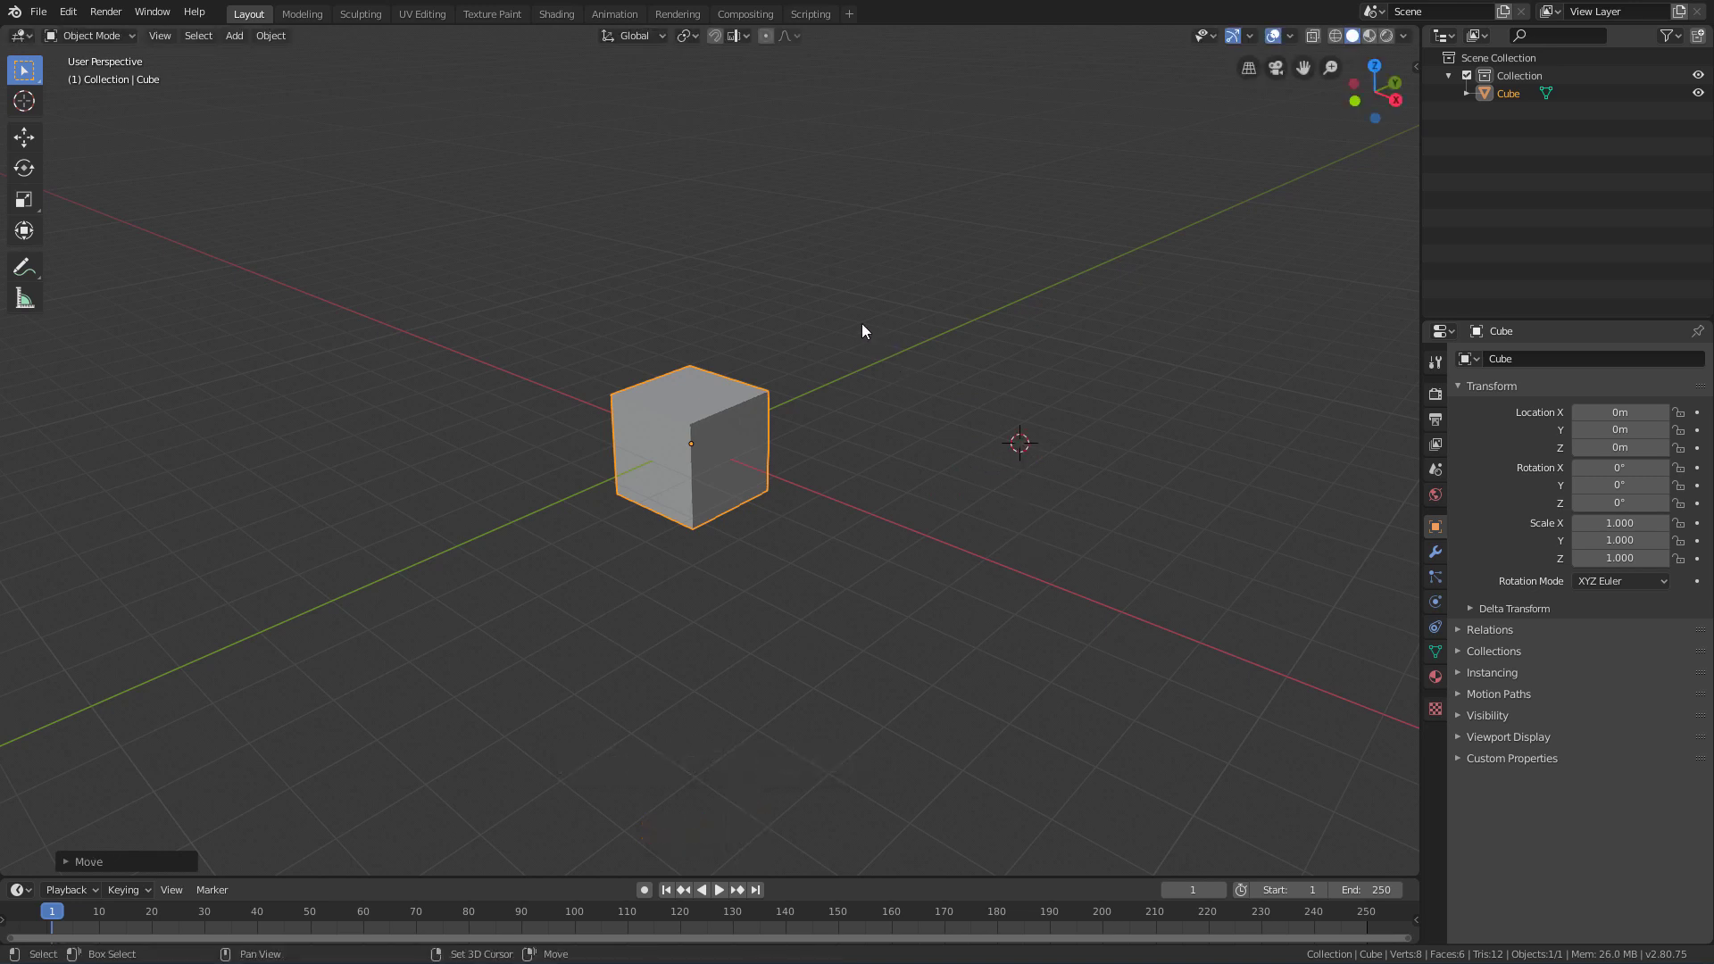
{"action": "right_click_drag", "start_coordinate": [857, 322], "coordinate": [384, 406], "text": "shift"}
{"action": "right_click_drag", "start_coordinate": [977, 445], "coordinate": [973, 451], "text": "shift"}
{"action": "mouse_move", "coordinate": [1019, 494]}
{"action": "middle_mouse_down"}
{"action": "mouse_move", "coordinate": [978, 508]}
{"action": "mouse_move", "coordinate": [995, 501]}
{"action": "middle_mouse_up"}
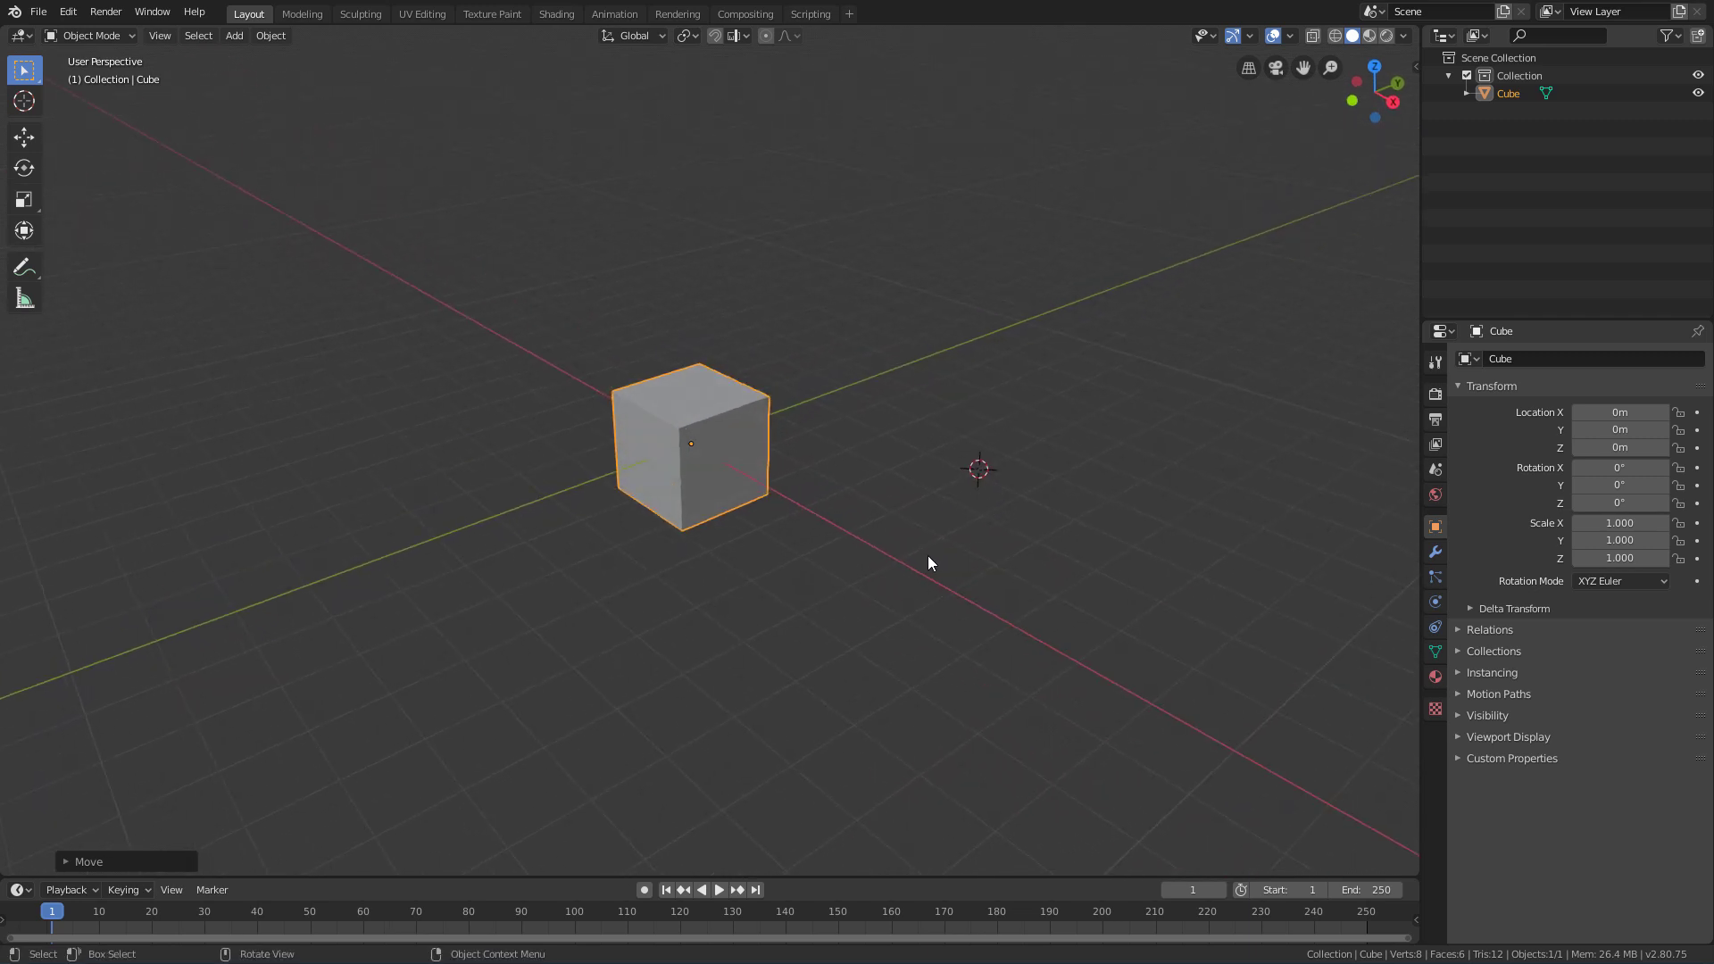
Add a second cube, Cube.001, at the 3D cursor and view both cubes from the front.
{"action": "key", "text": "shift+a"}
{"action": "mouse_move", "coordinate": [699, 516]}
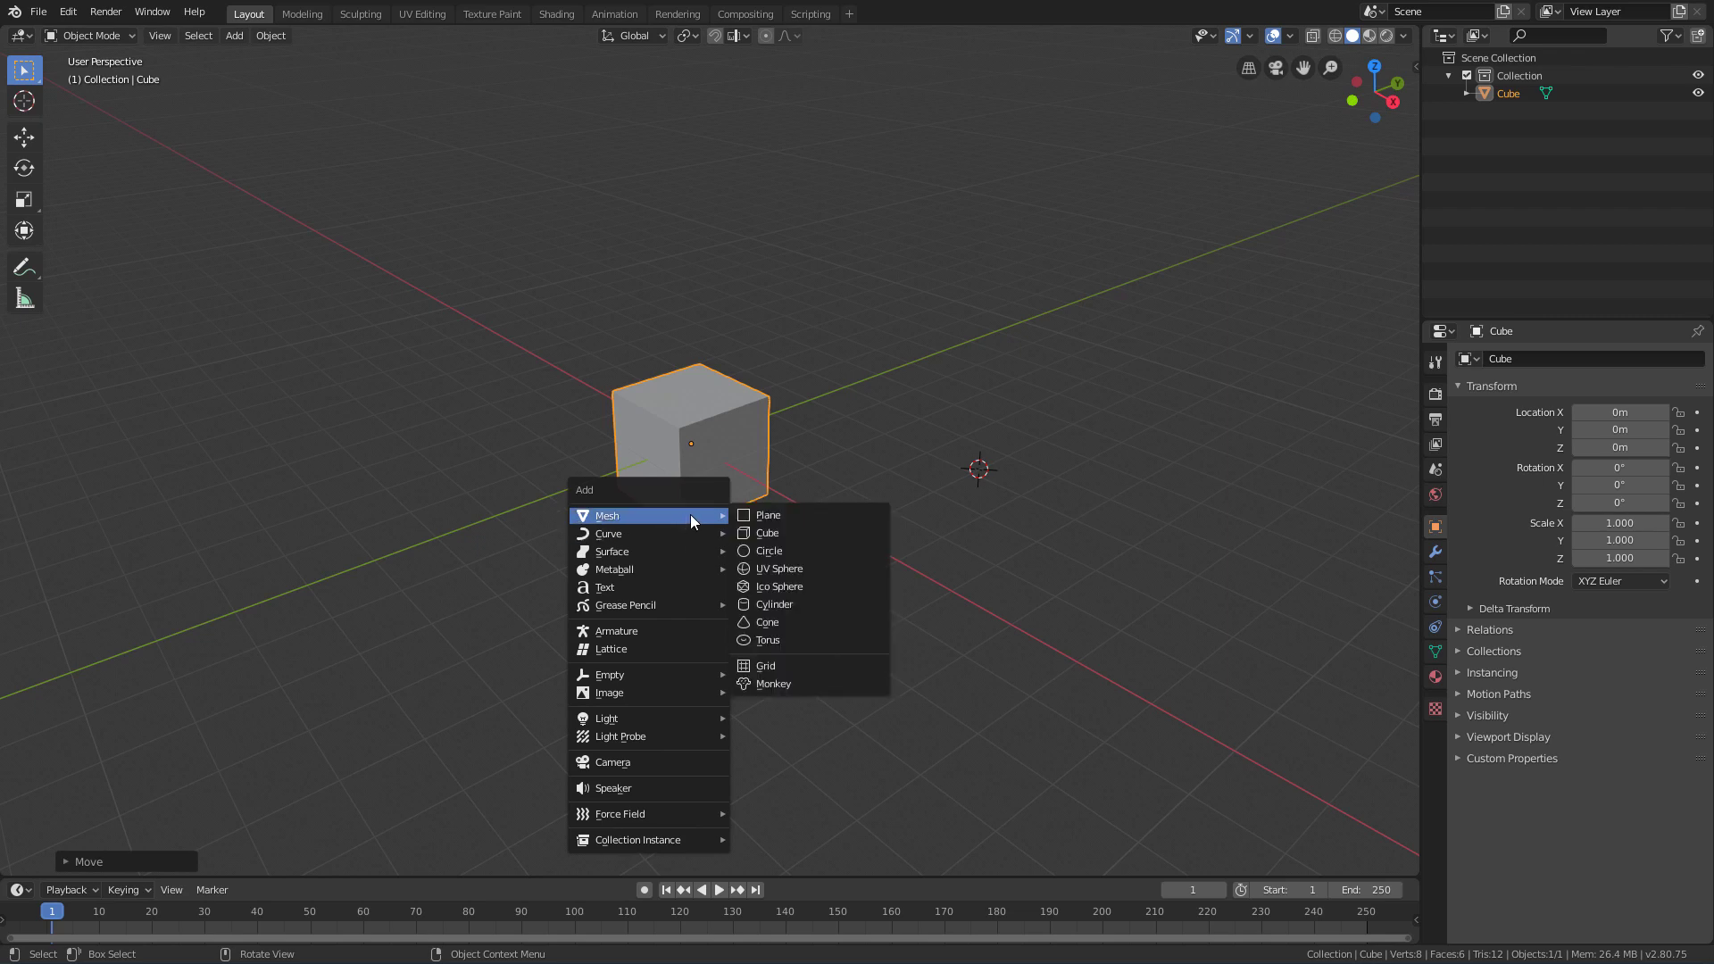
{"action": "left_click", "coordinate": [797, 535]}
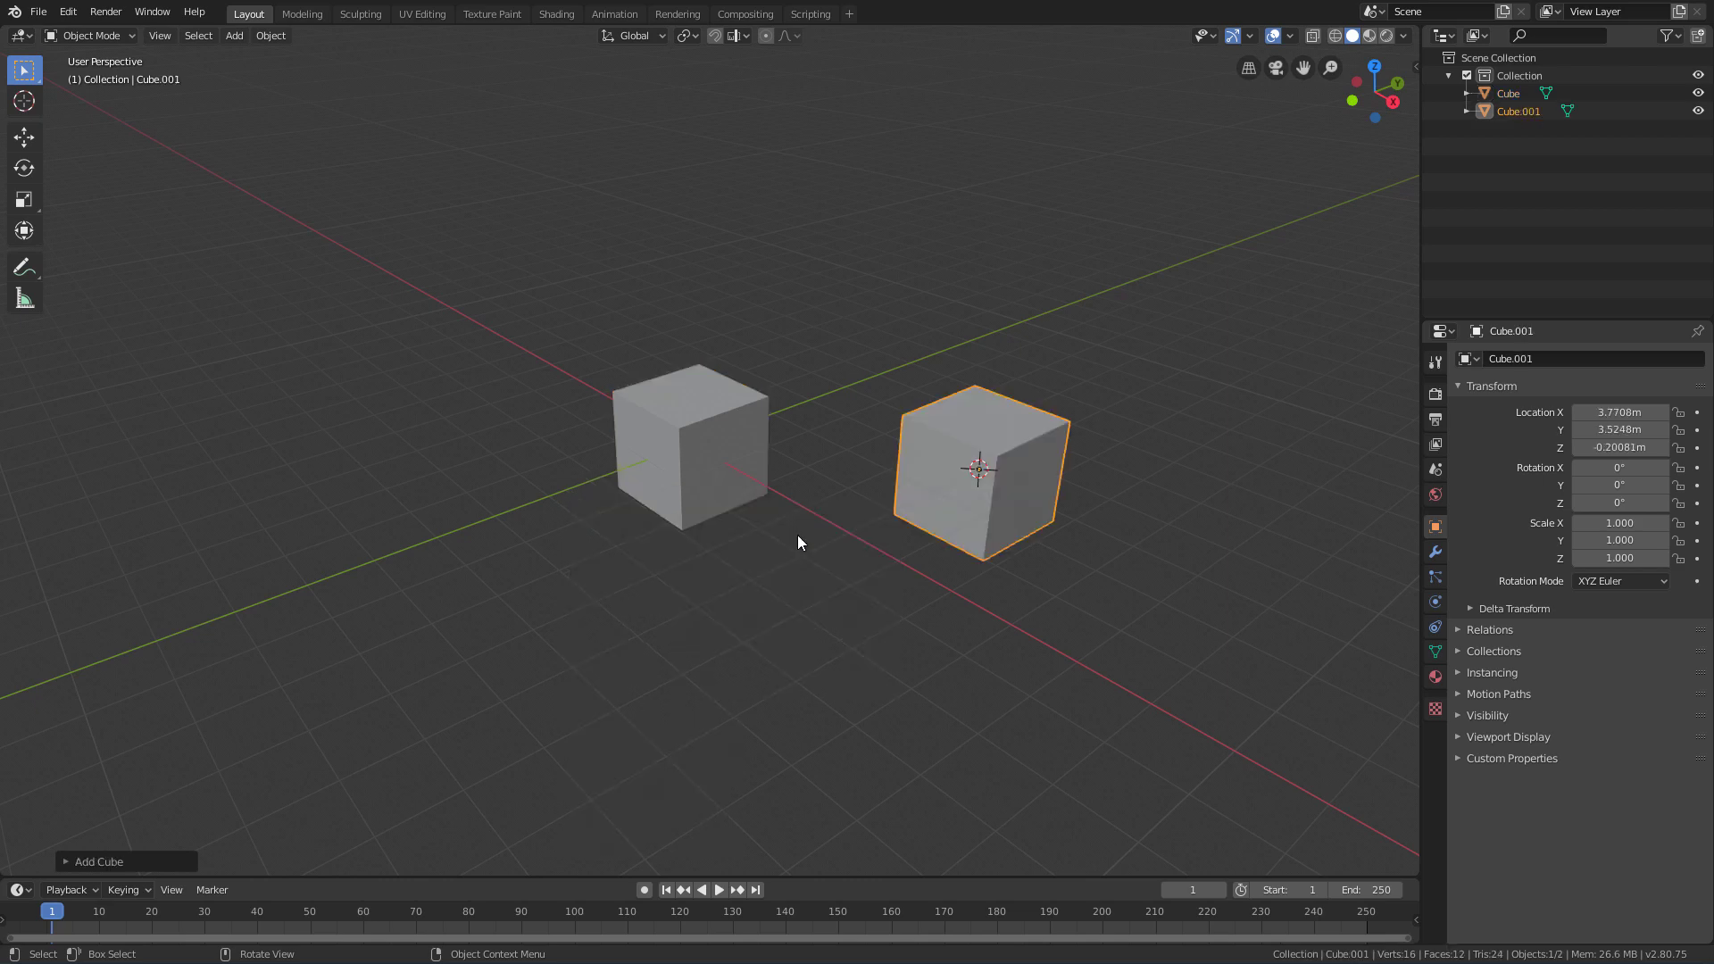
{"action": "middle_click_drag", "start_coordinate": [1061, 437], "coordinate": [934, 554]}
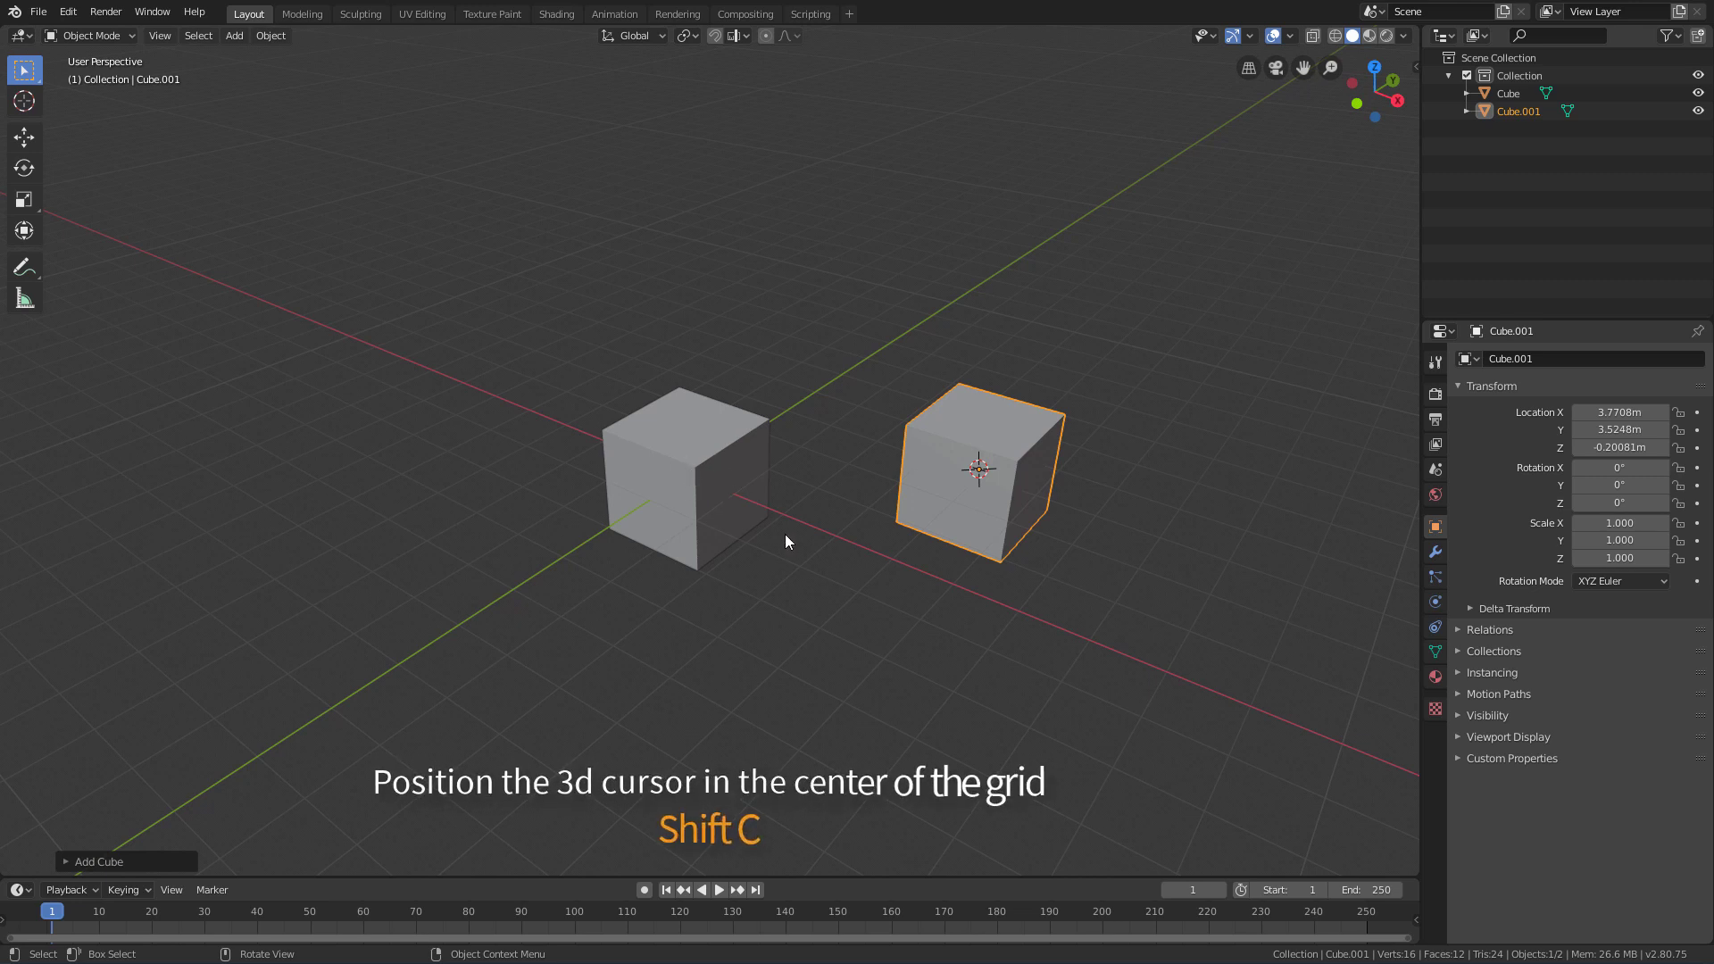
Reset the 3D cursor, then place it on empty grid left of the cubes.
{"action": "key", "text": "shift+c"}
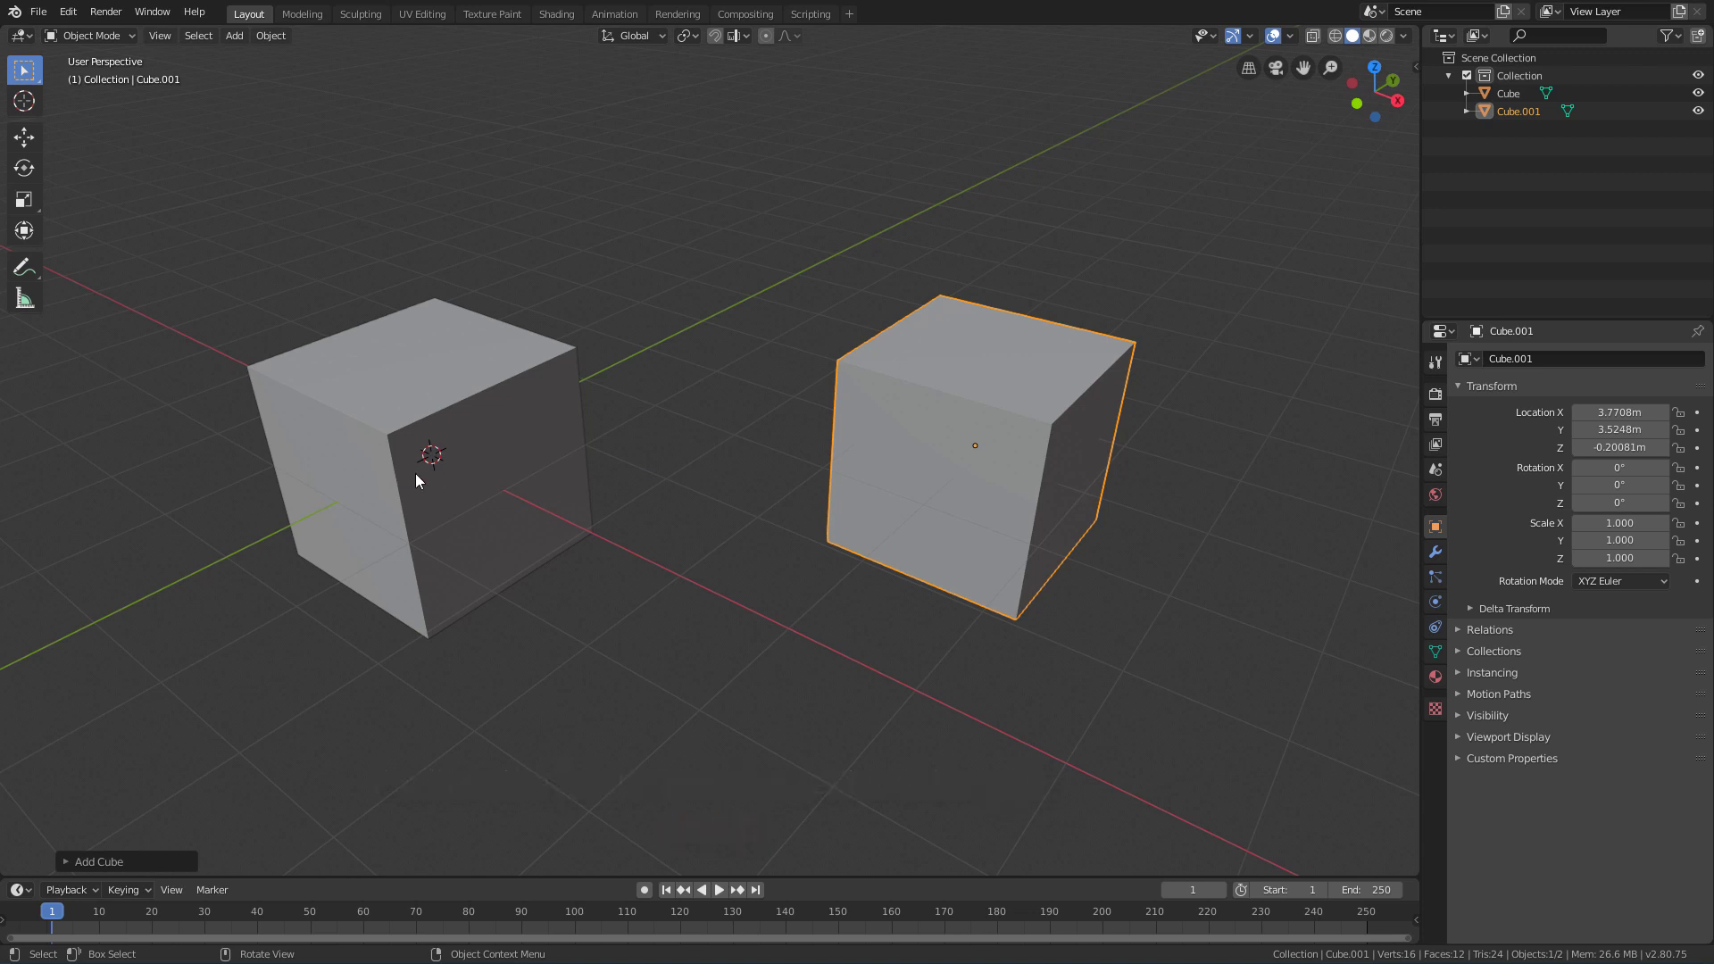
{"action": "scroll", "coordinate": [601, 547], "scroll_direction": "down", "scroll_amount": 5}
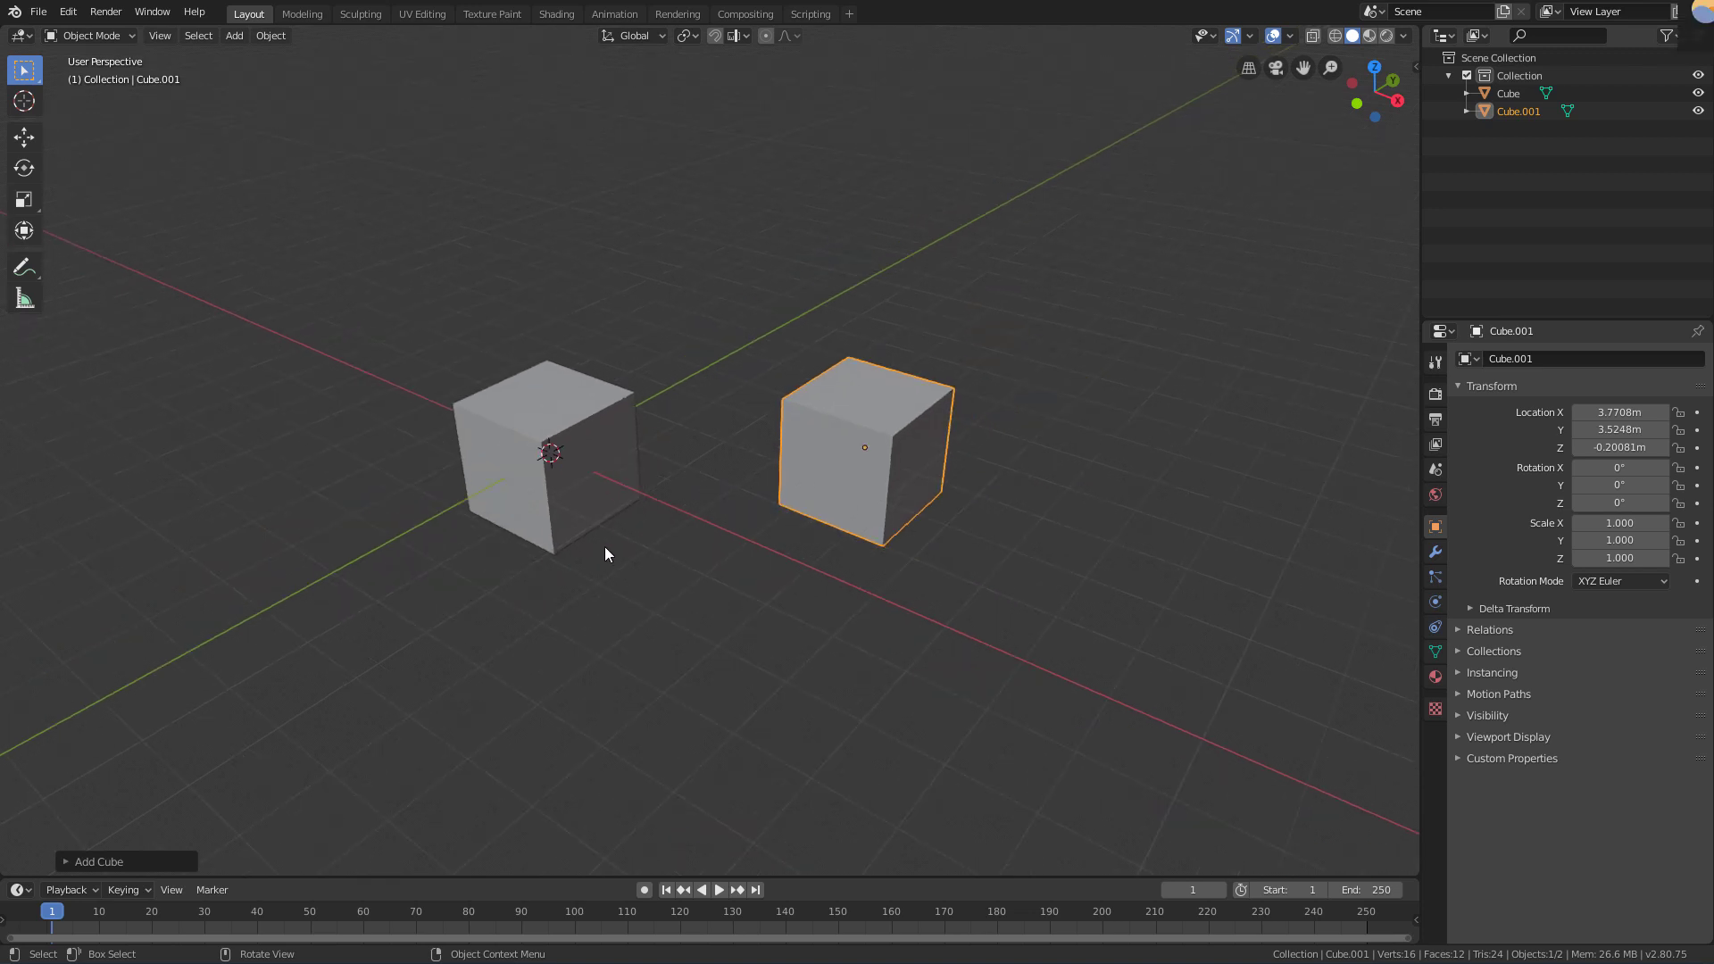
{"action": "middle_click_drag", "start_coordinate": [604, 546], "coordinate": [682, 507], "text": "shift"}
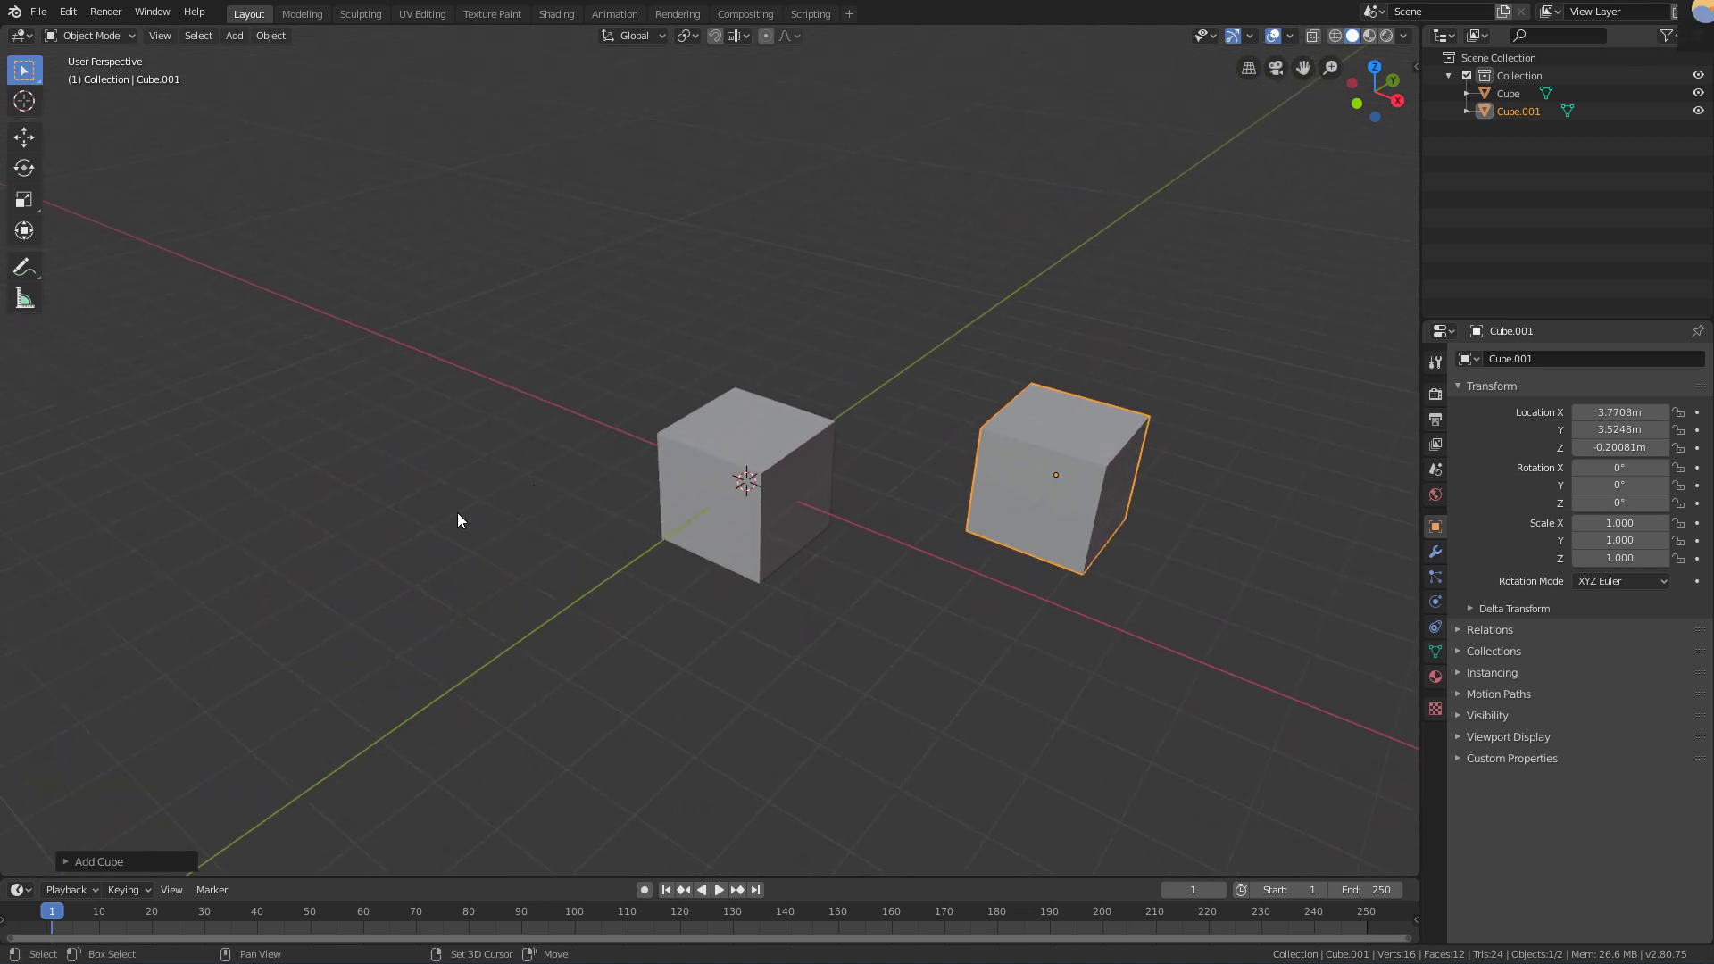
{"action": "right_click", "coordinate": [344, 508], "text": "shift"}
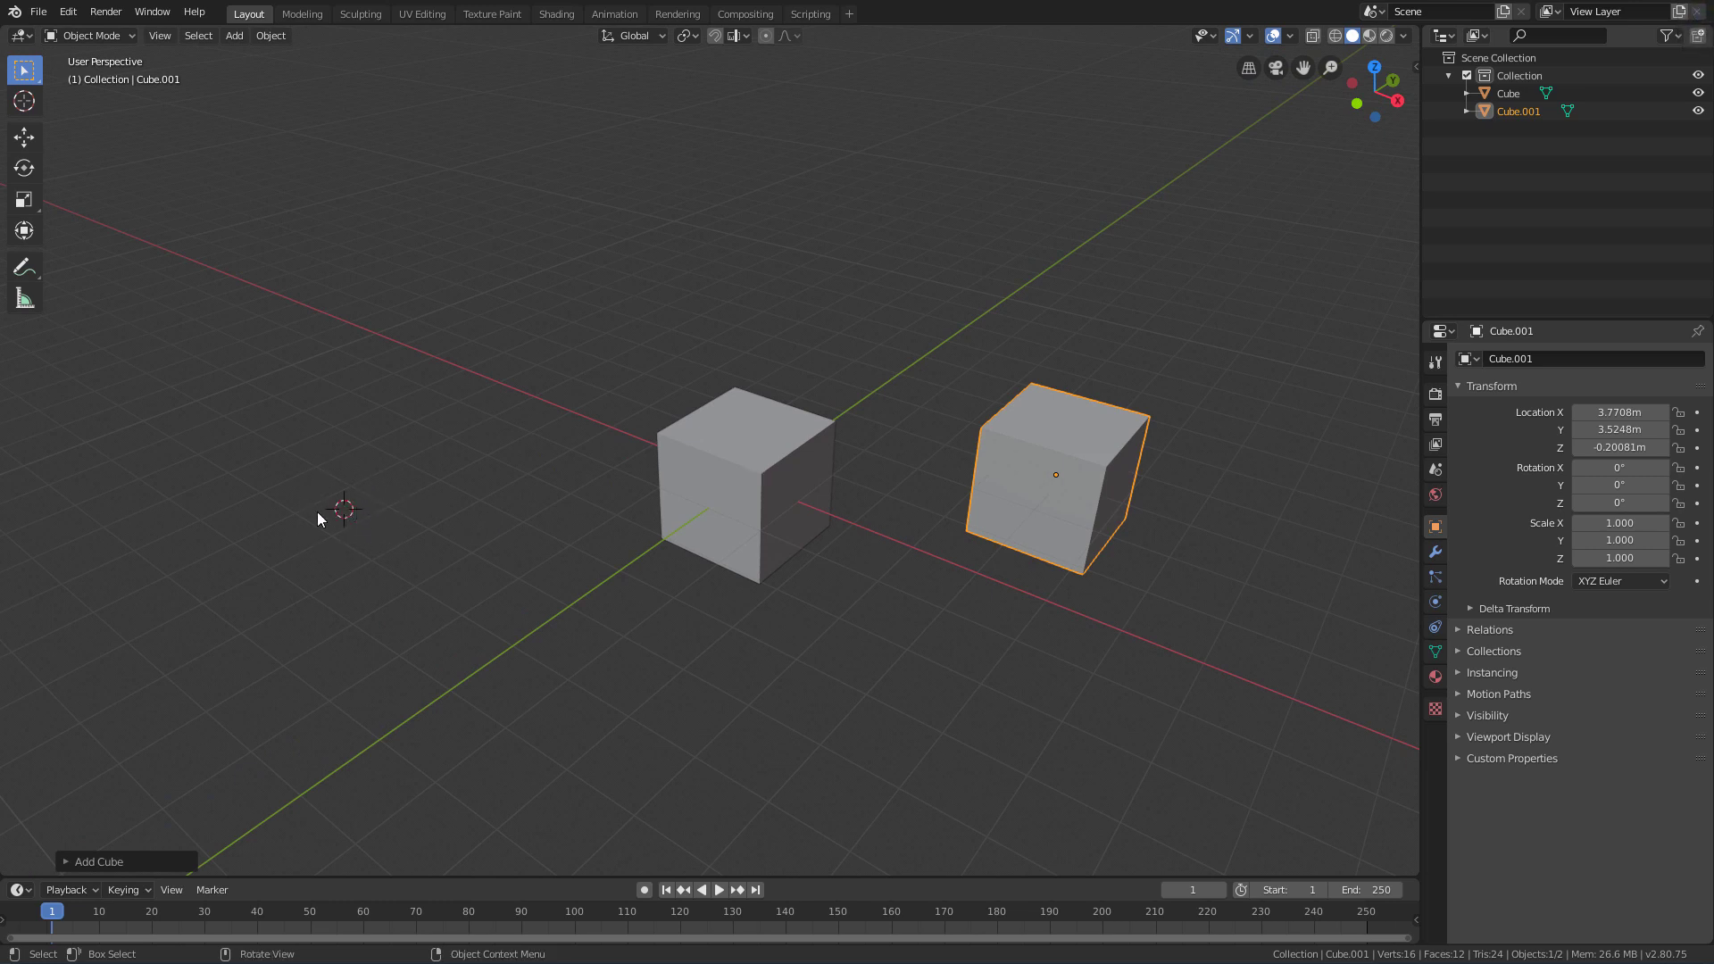
{"action": "right_click_drag", "start_coordinate": [318, 518], "coordinate": [314, 473], "text": "shift"}
Add a UV sphere at the 3D cursor (-4.7567, -3.8345, 0.004 m).
{"action": "key", "text": "shift+a"}
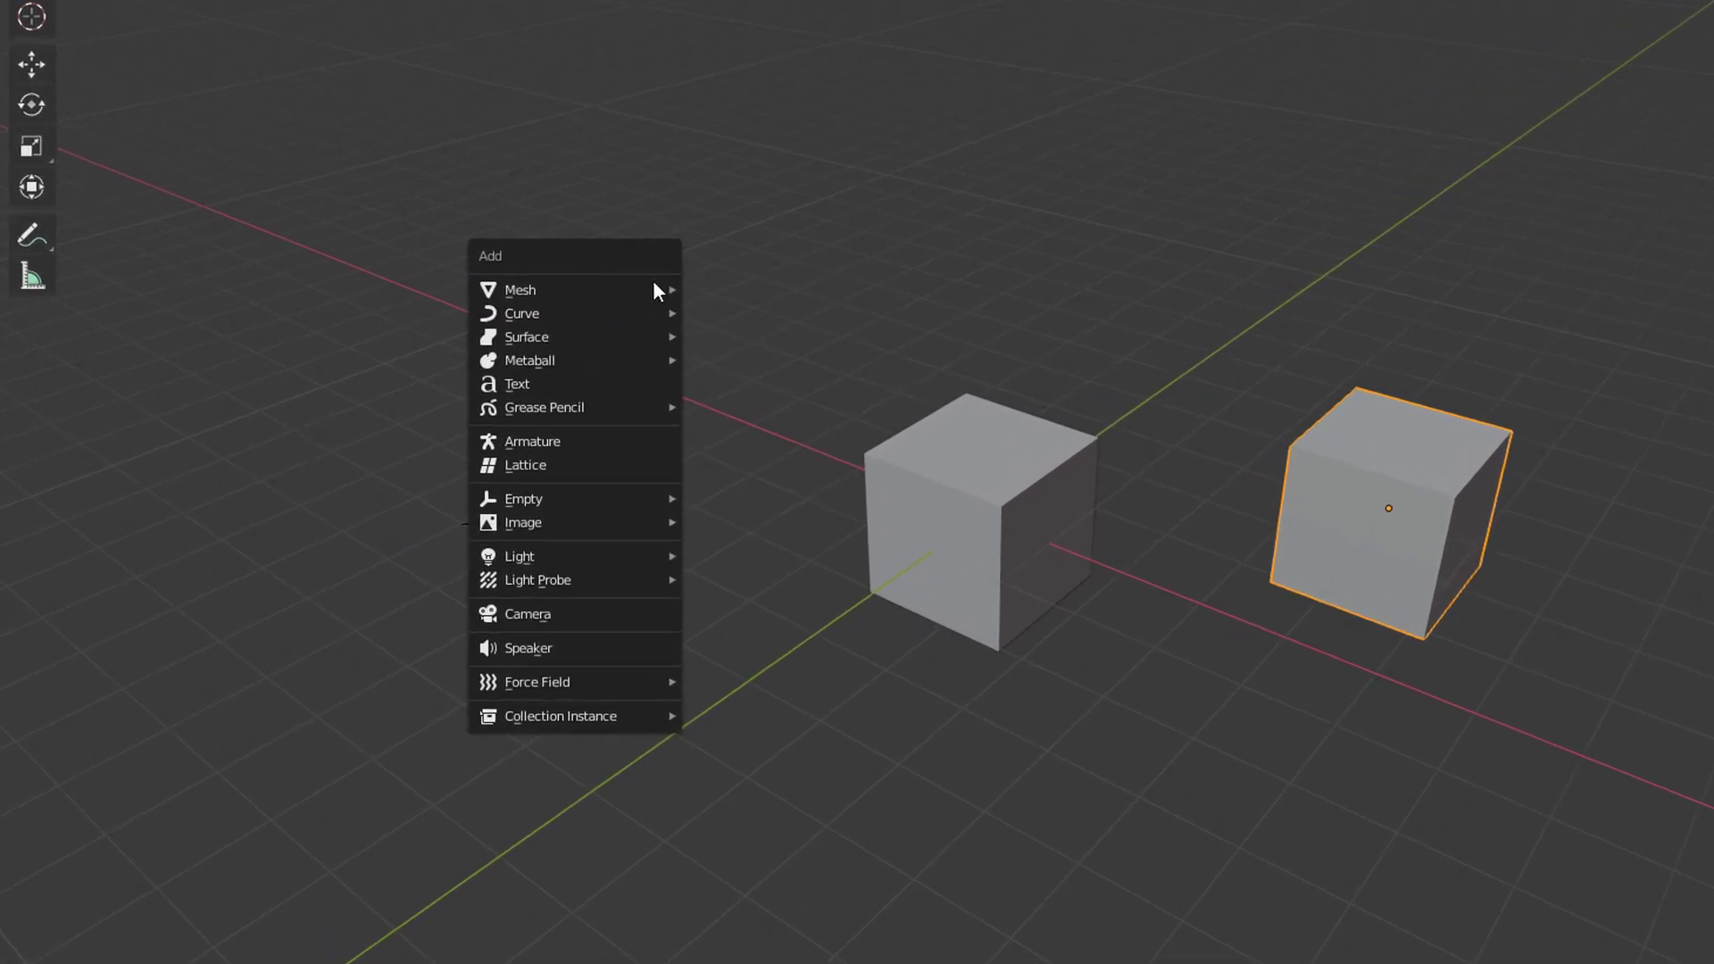
{"action": "mouse_move", "coordinate": [647, 293]}
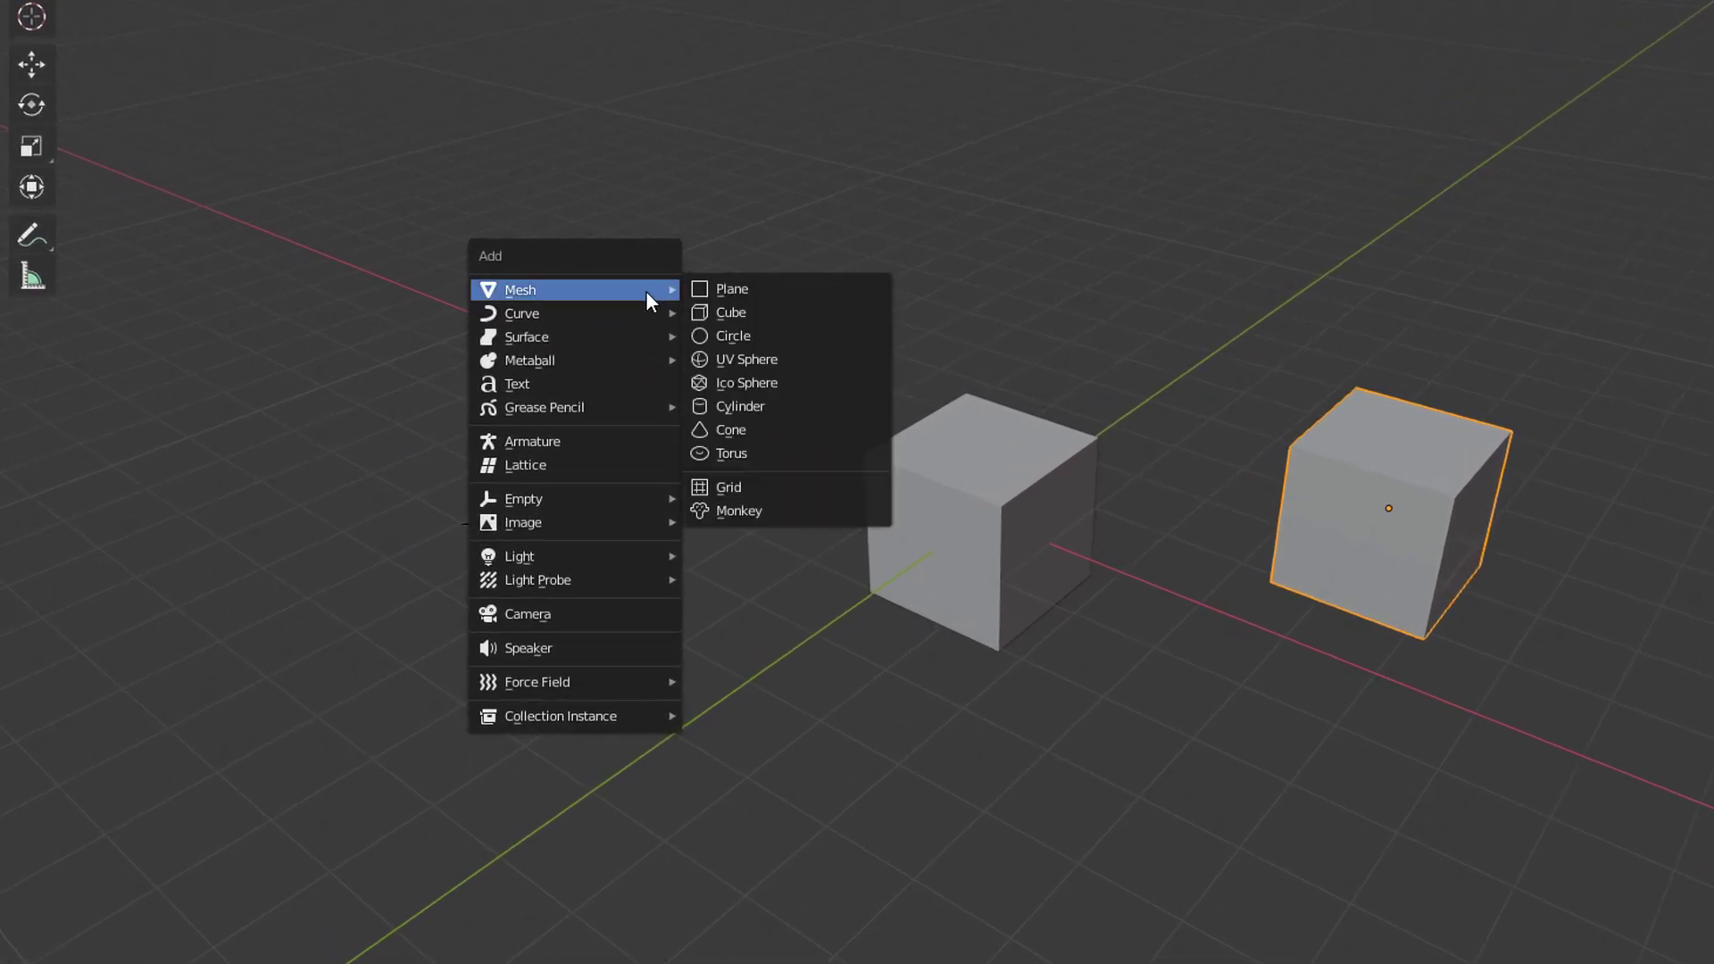
{"action": "left_click", "coordinate": [759, 360]}
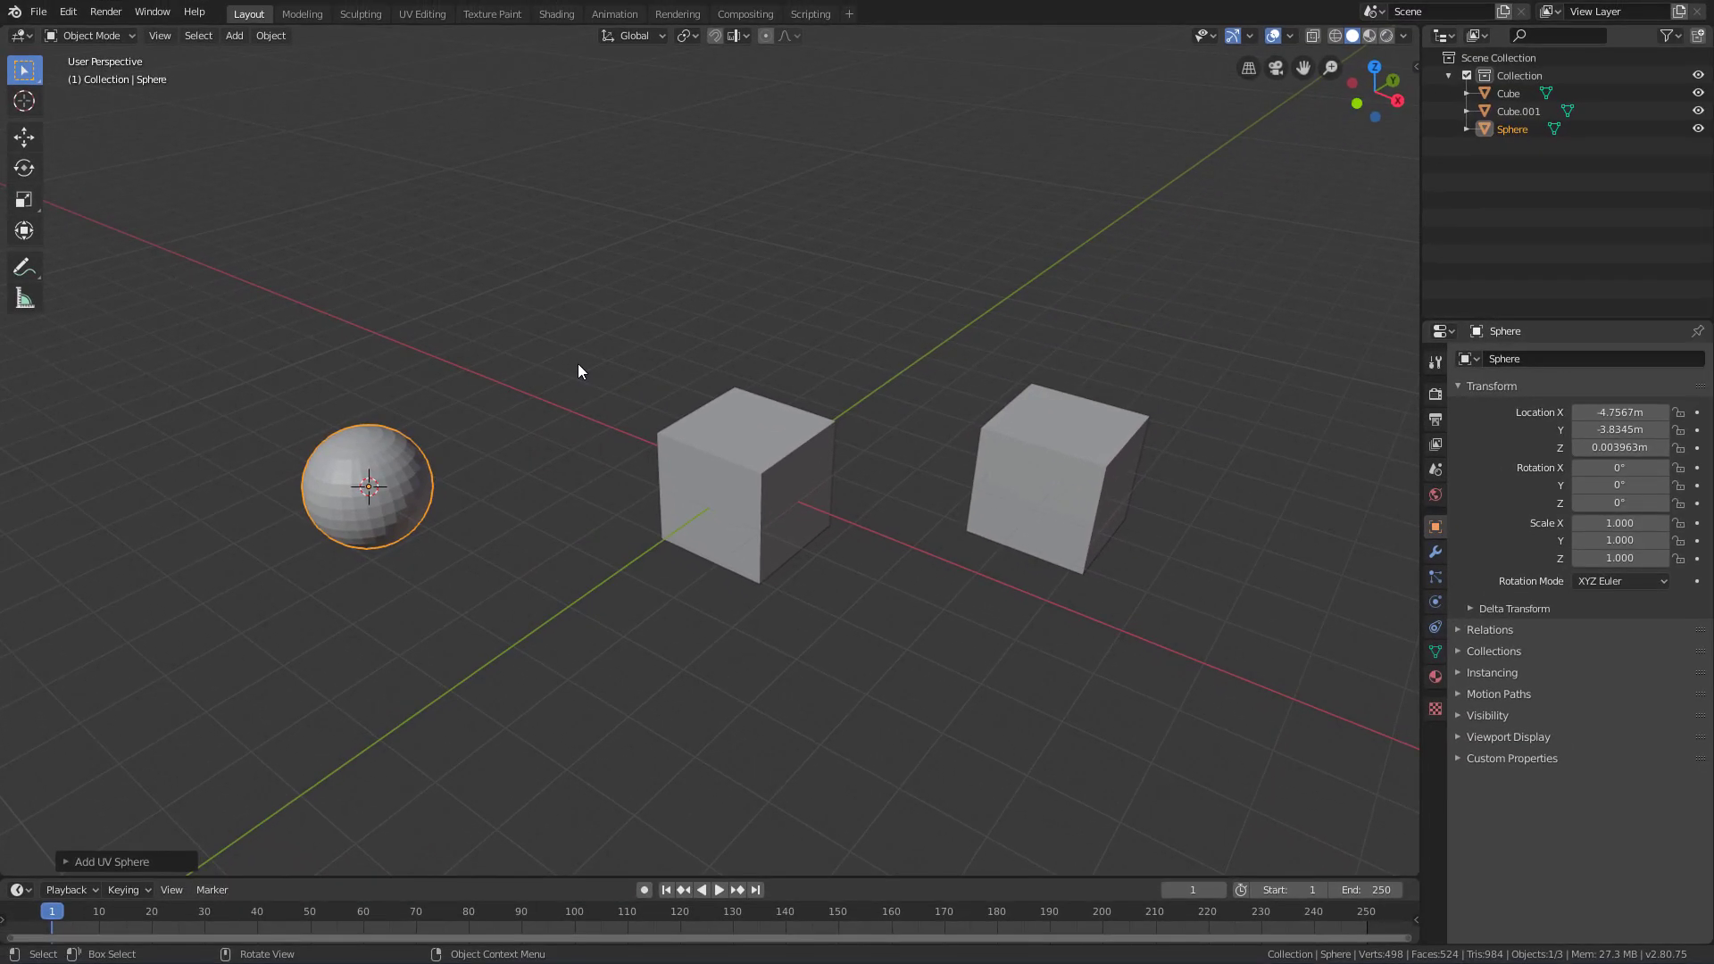
Pan and zoom the viewport to frame the new UV sphere.
{"action": "middle_click_drag", "start_coordinate": [491, 411], "coordinate": [527, 425], "text": "shift"}
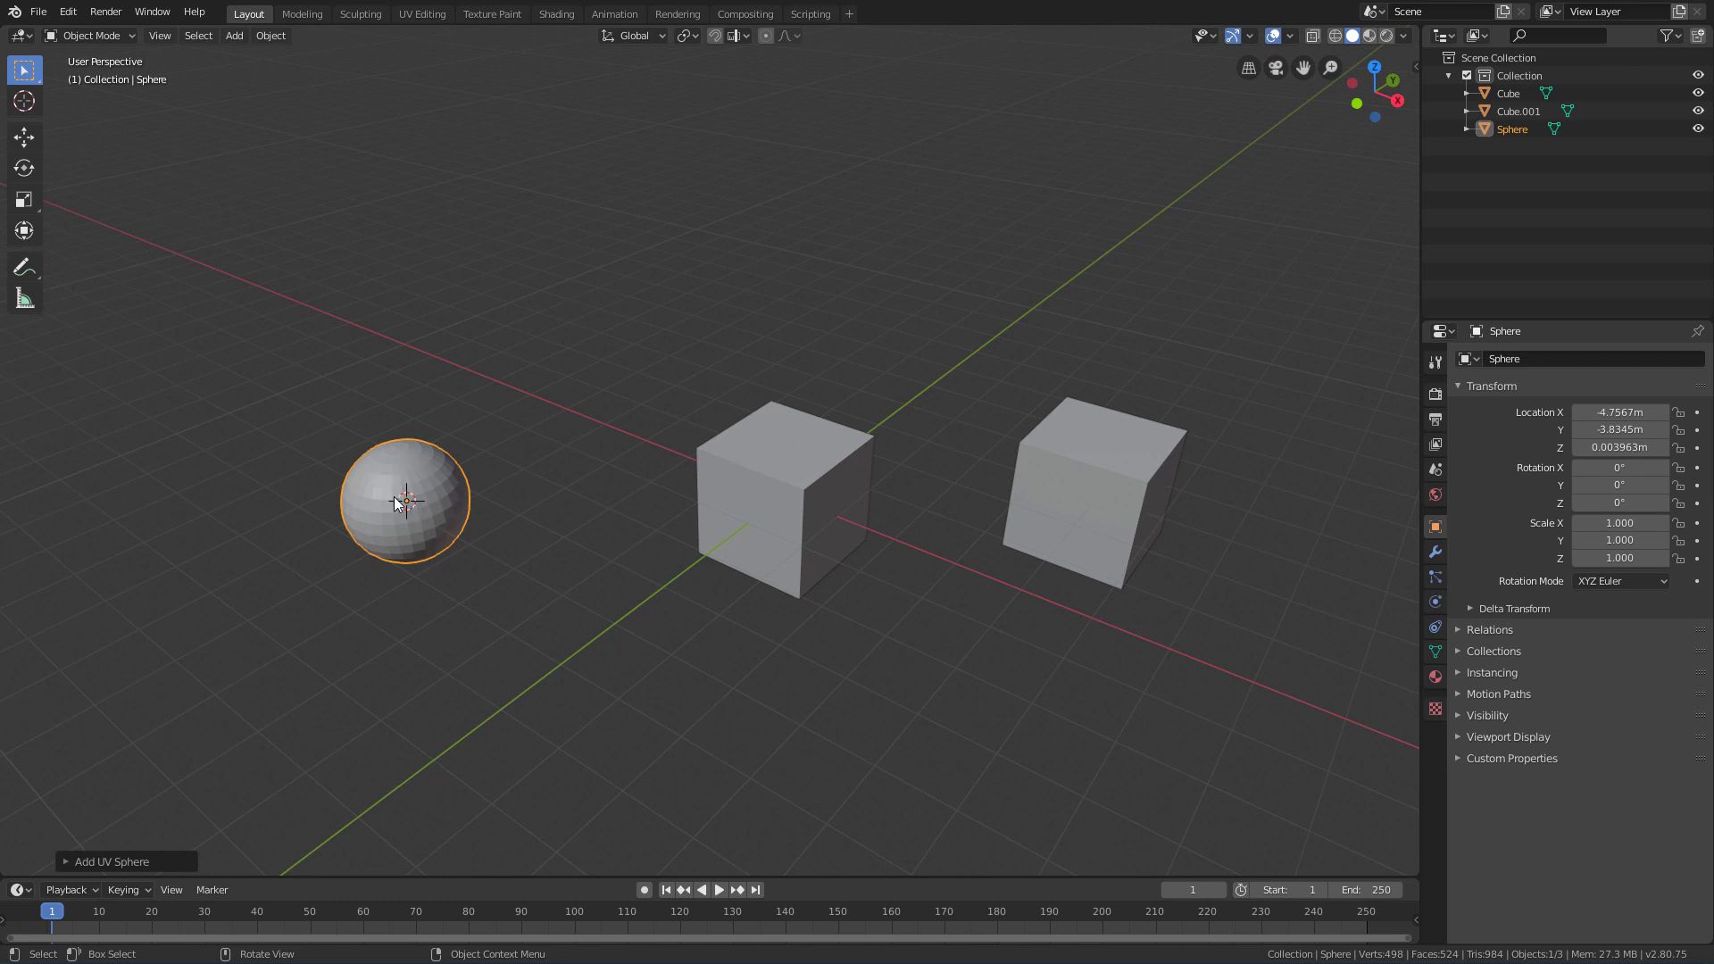
{"action": "scroll", "coordinate": [394, 500], "scroll_direction": "up", "scroll_amount": 3}
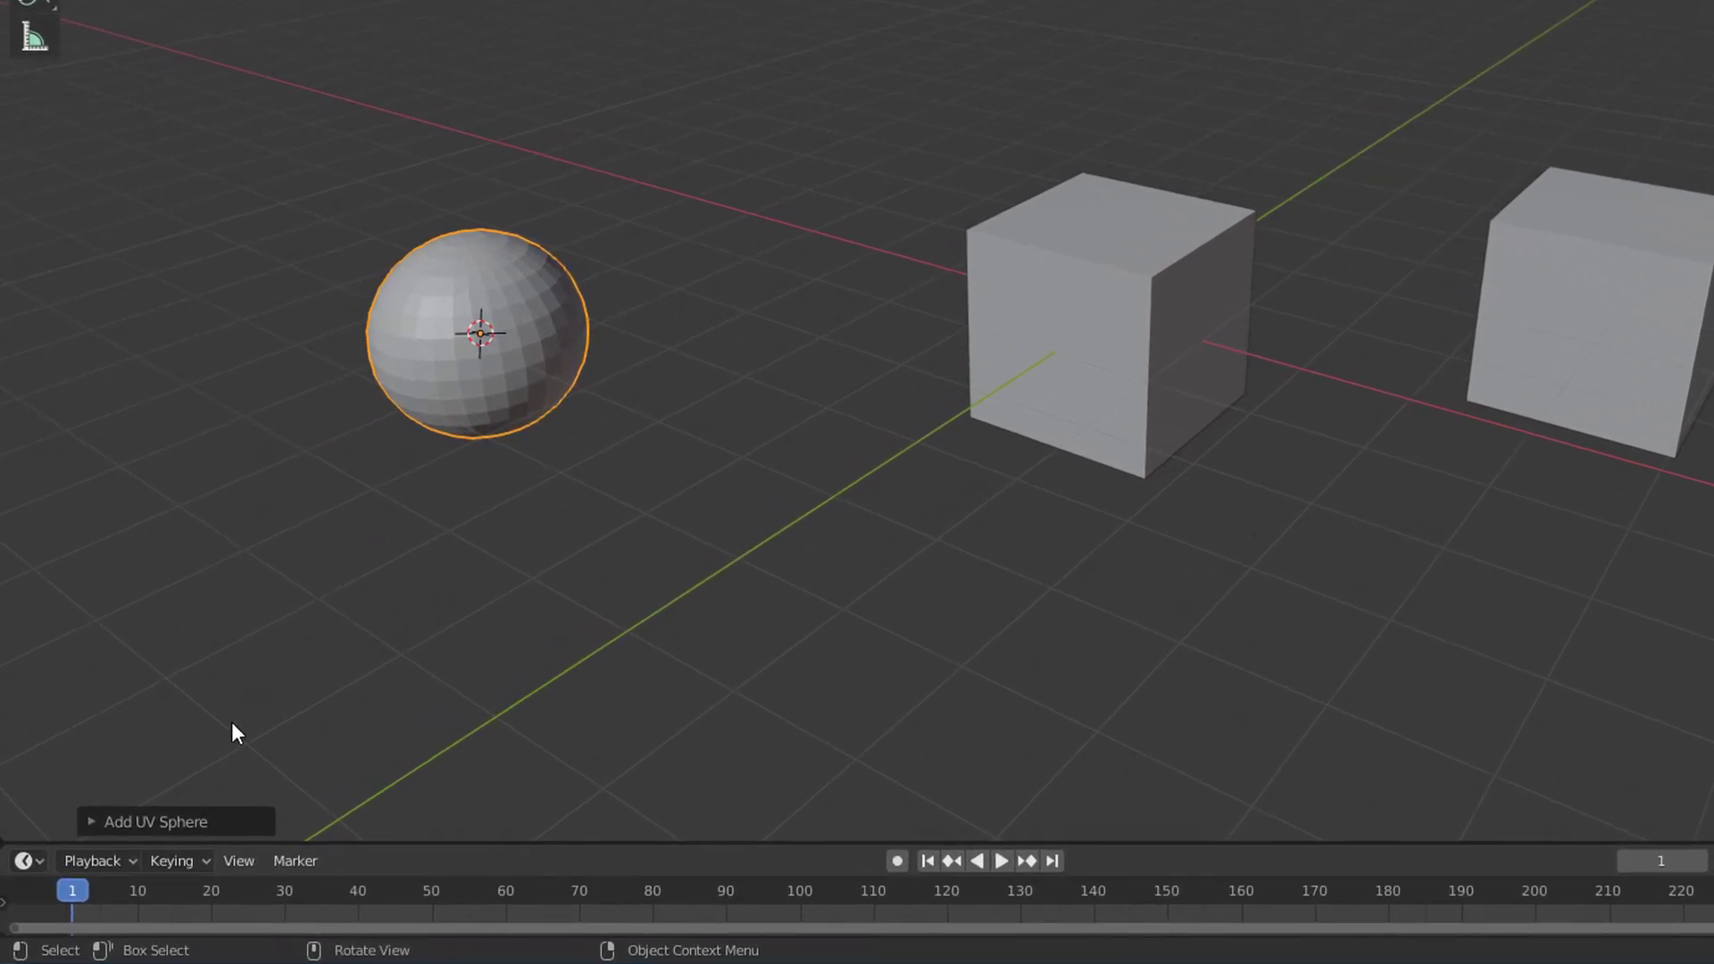
Expand the Add UV Sphere settings and lower Segments to 10.
{"action": "left_click", "coordinate": [172, 821]}
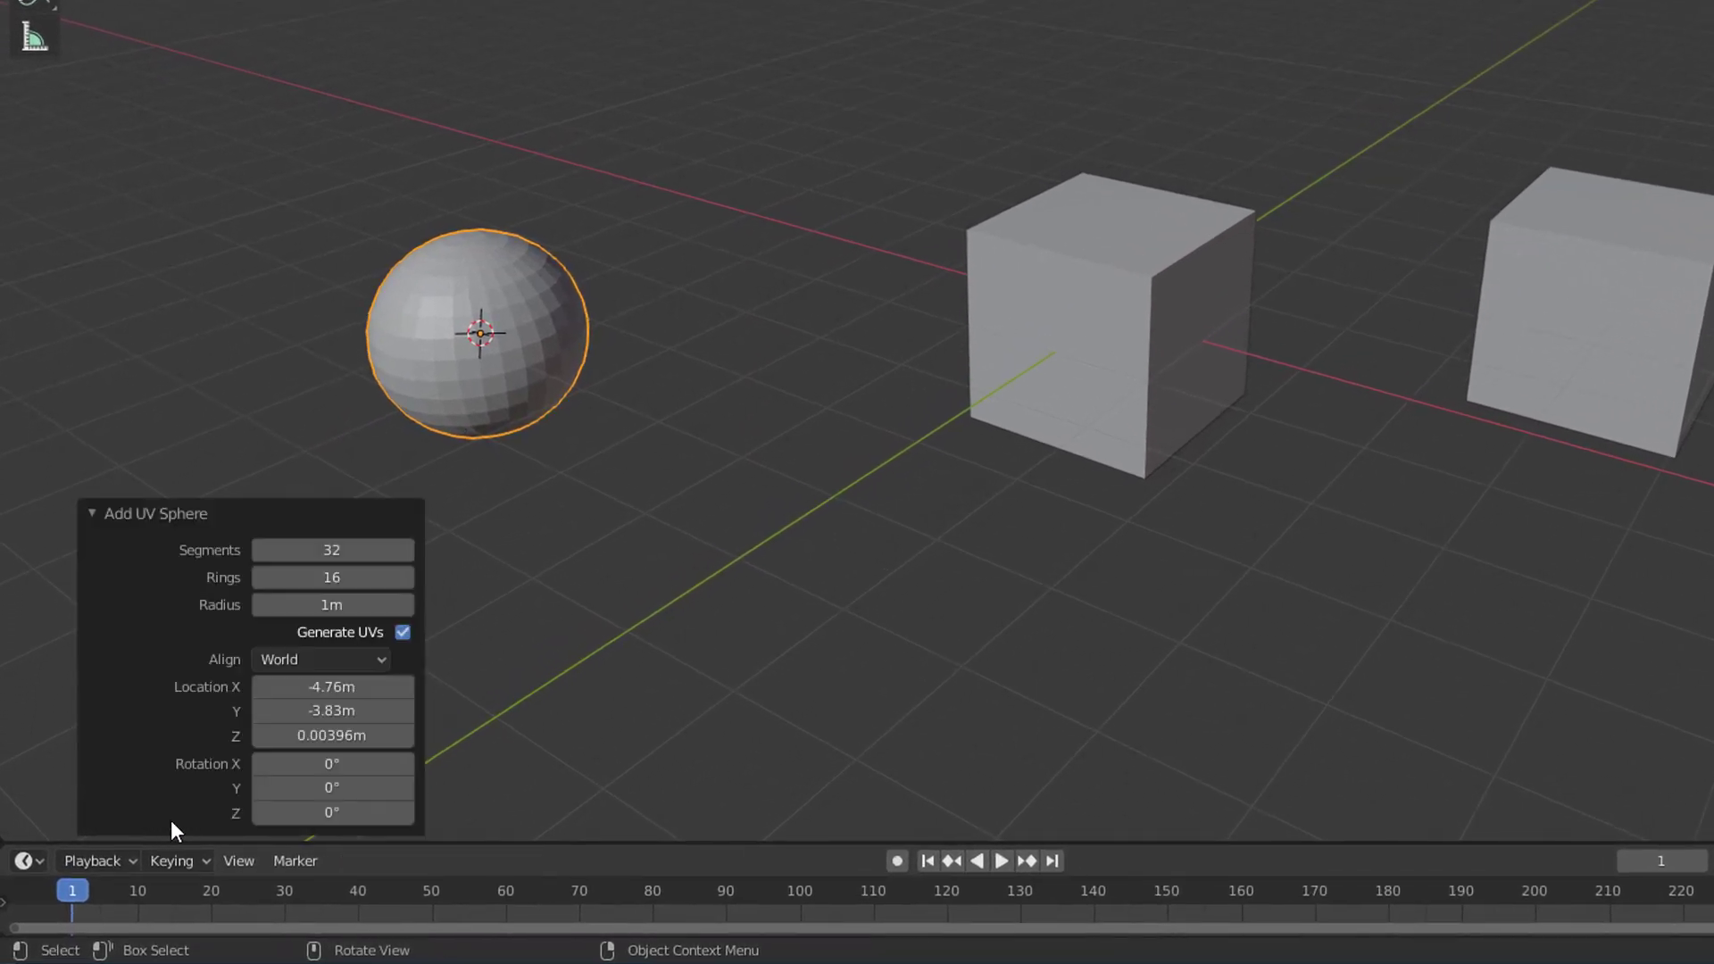
{"action": "left_click", "coordinate": [262, 555]}
{"action": "left_click", "coordinate": [262, 555]}
{"action": "left_click", "coordinate": [261, 556]}
{"action": "left_click", "coordinate": [261, 555]}
{"action": "left_click", "coordinate": [261, 555]}
{"action": "left_click", "coordinate": [261, 555]}
{"action": "left_click", "coordinate": [262, 556]}
{"action": "left_click", "coordinate": [262, 555]}
{"action": "left_click", "coordinate": [261, 551]}
{"action": "left_click", "coordinate": [260, 551]}
{"action": "left_click", "coordinate": [261, 551]}
{"action": "left_click", "coordinate": [261, 551]}
{"action": "left_click", "coordinate": [261, 551]}
{"action": "left_click", "coordinate": [261, 551]}
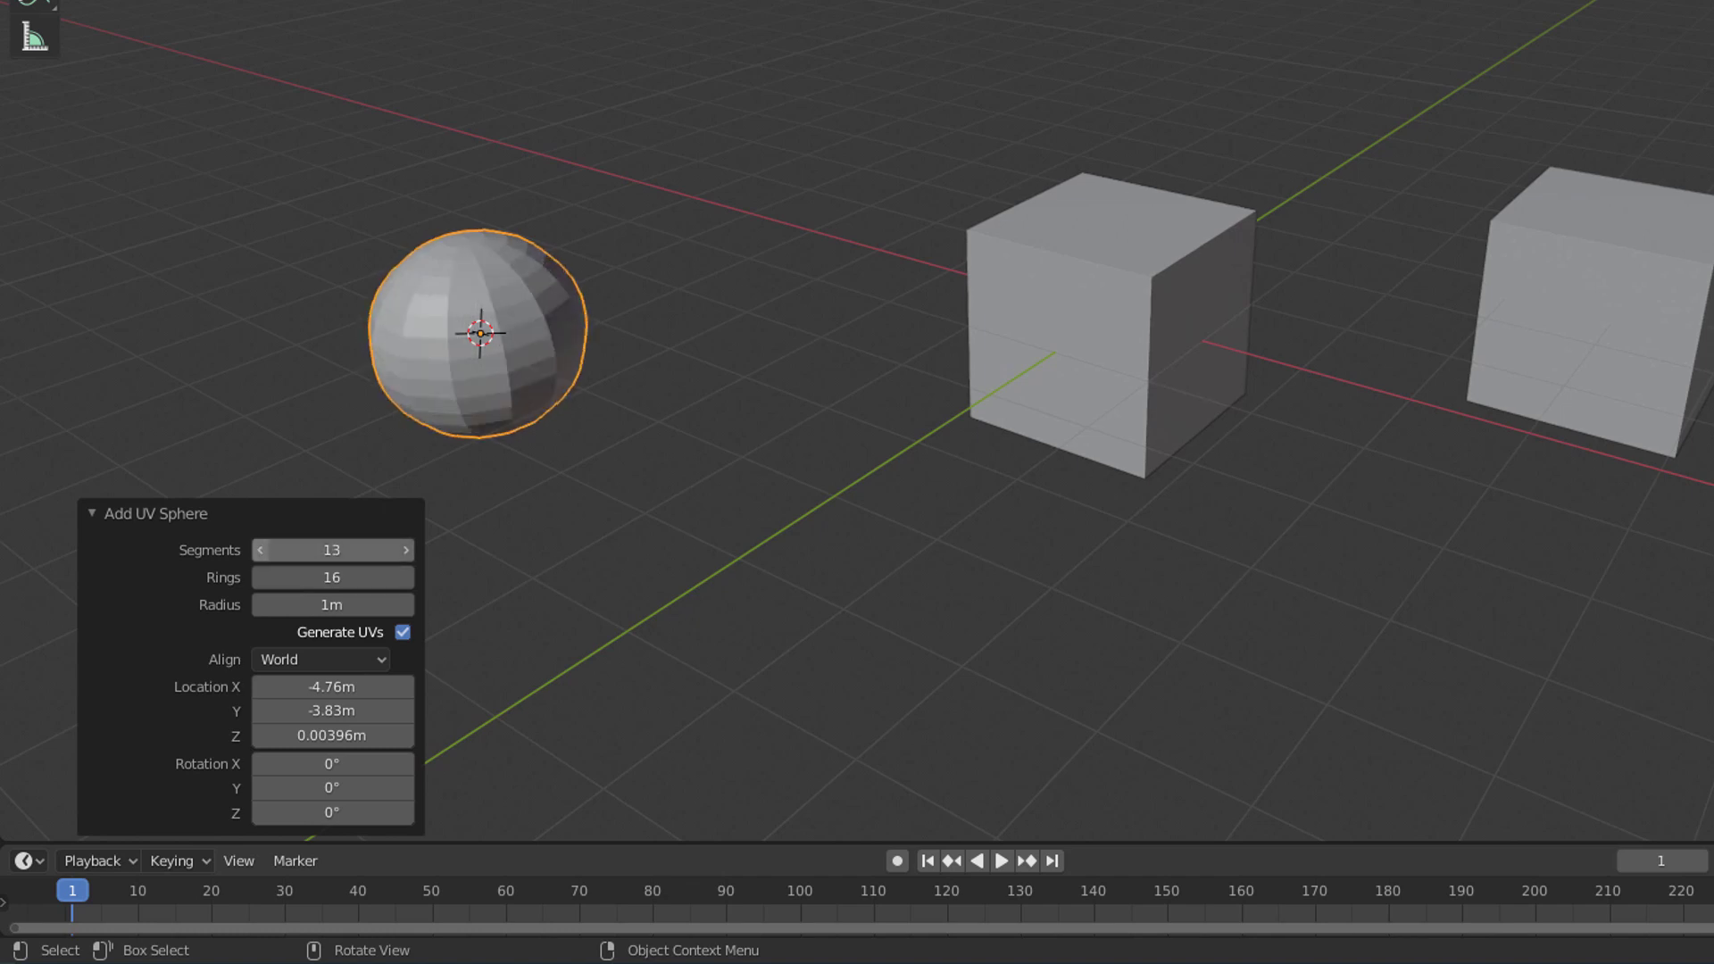
{"action": "left_click", "coordinate": [260, 551]}
{"action": "left_click", "coordinate": [261, 551]}
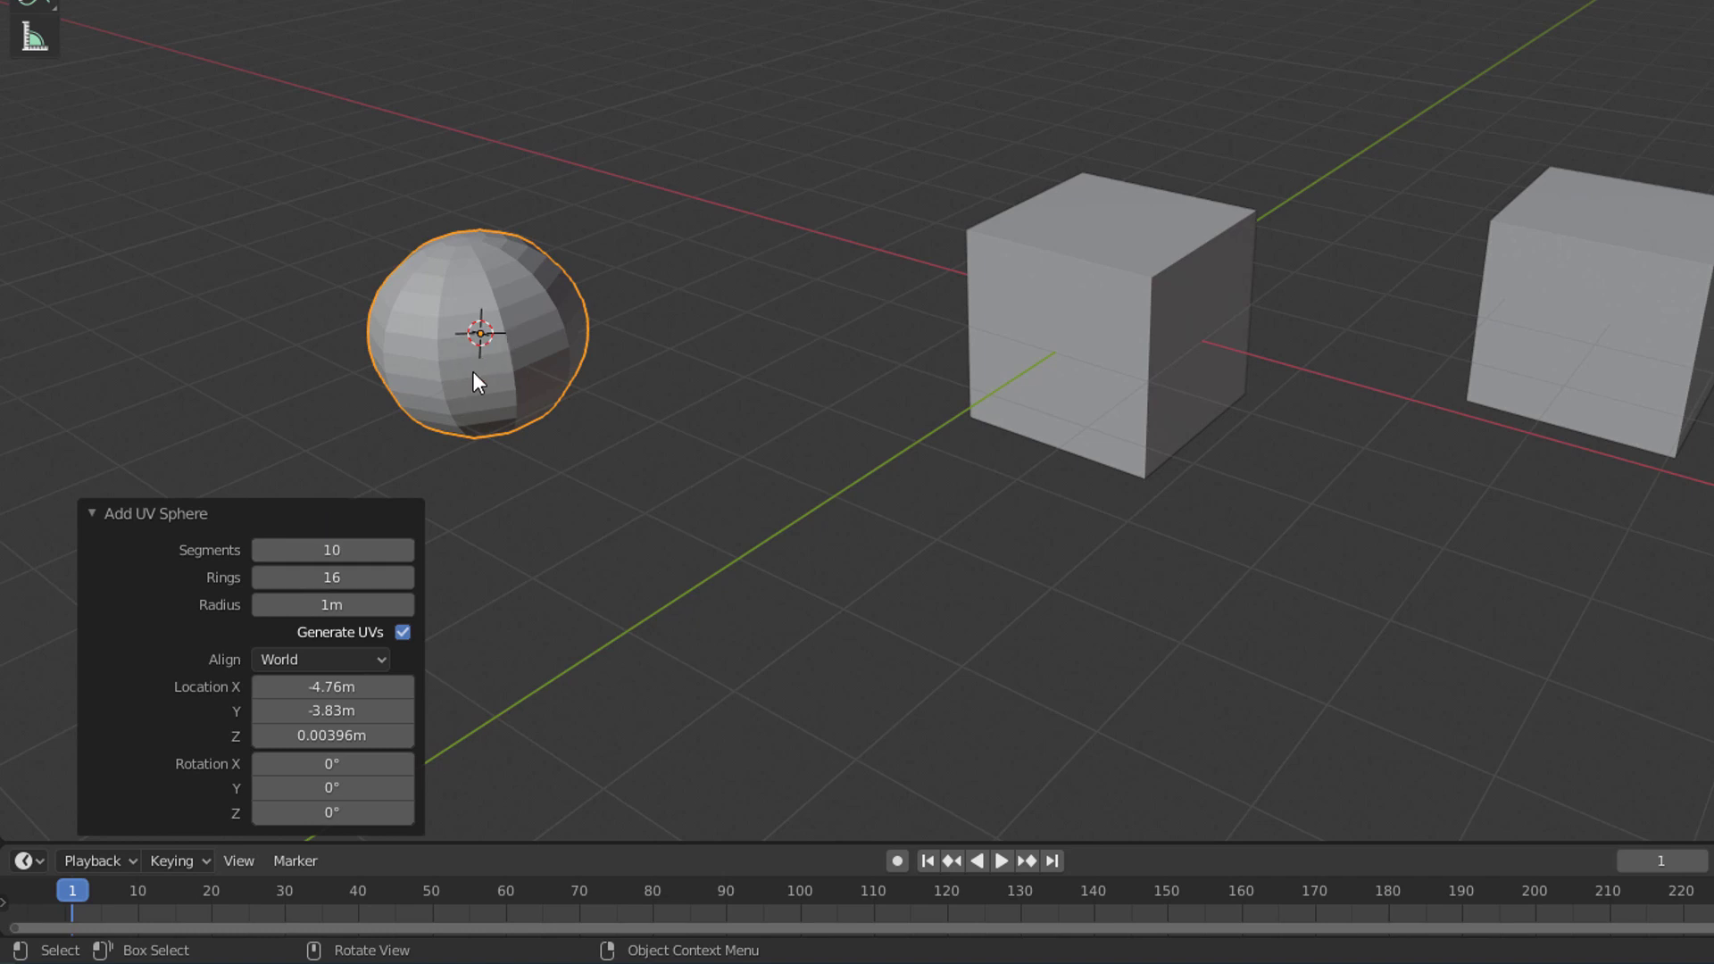
Set the UV sphere's Rings to 8.
{"action": "left_click", "coordinate": [260, 577]}
{"action": "left_click", "coordinate": [260, 578]}
{"action": "left_click", "coordinate": [260, 577]}
{"action": "left_click", "coordinate": [260, 577]}
{"action": "left_click", "coordinate": [260, 578]}
{"action": "left_click", "coordinate": [260, 578]}
{"action": "left_click", "coordinate": [260, 577]}
{"action": "left_click", "coordinate": [260, 578]}
{"action": "left_click", "coordinate": [260, 577]}
{"action": "left_click", "coordinate": [260, 577]}
{"action": "left_click", "coordinate": [260, 577]}
{"action": "left_click", "coordinate": [260, 578]}
{"action": "left_click", "coordinate": [406, 578]}
{"action": "left_click", "coordinate": [406, 578]}
{"action": "left_click", "coordinate": [406, 578]}
{"action": "left_click", "coordinate": [406, 577]}
{"action": "left_click", "coordinate": [406, 577]}
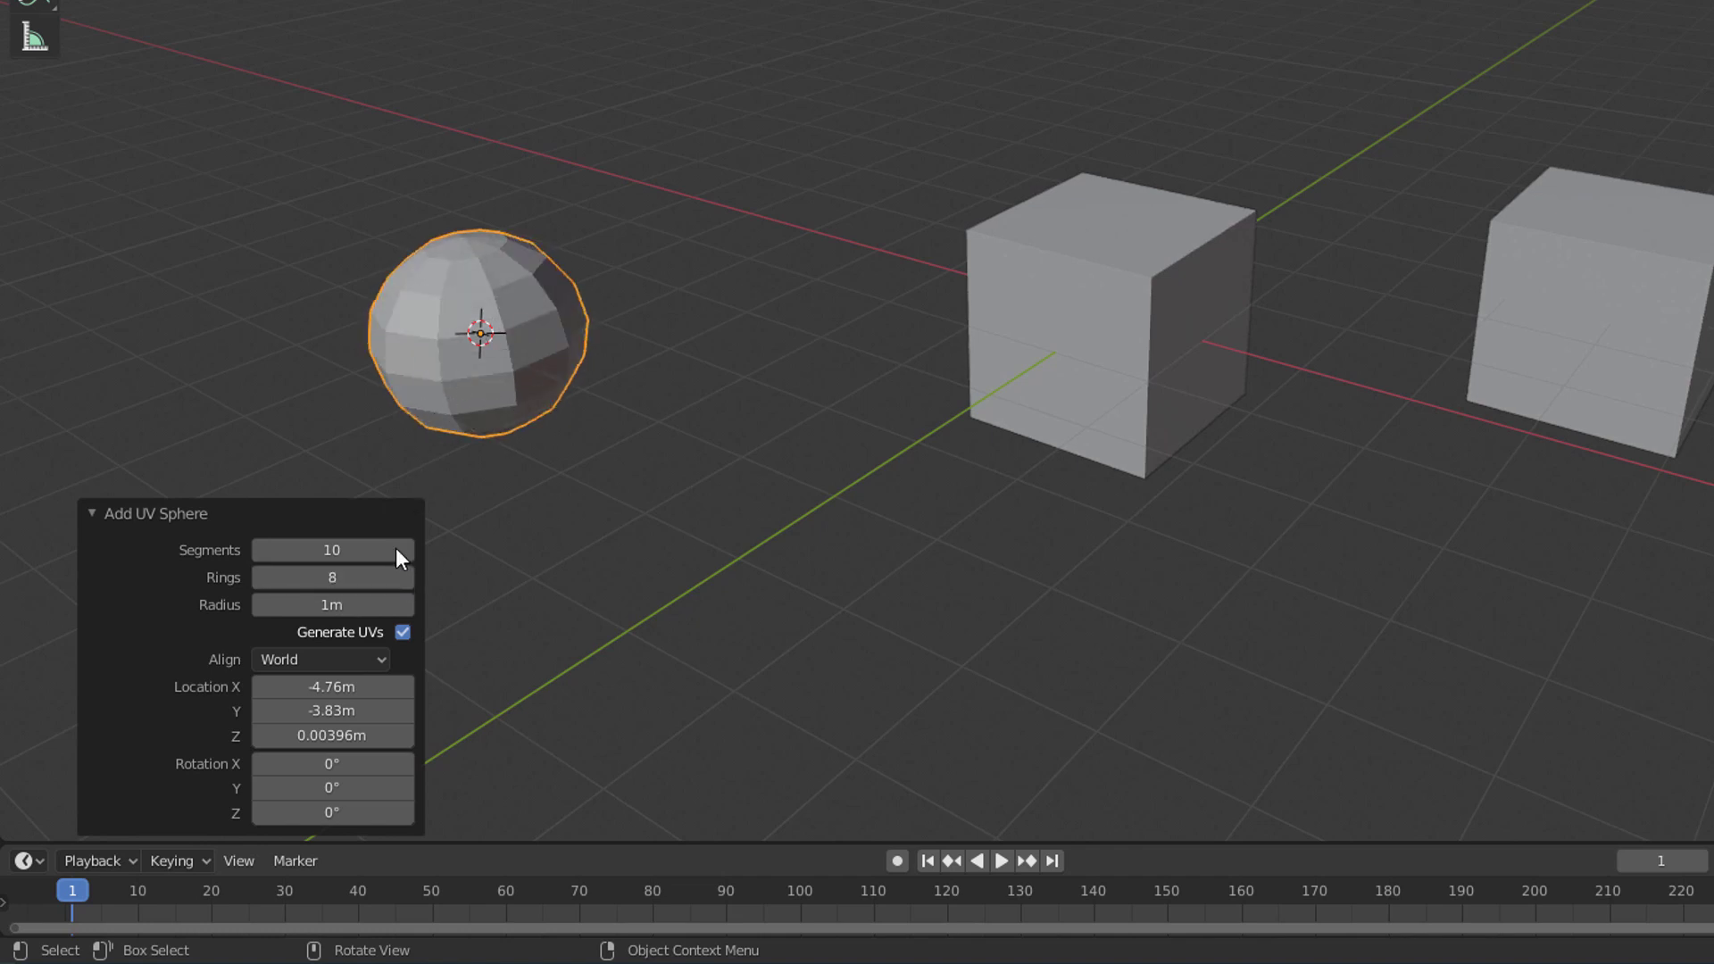
Enlarge the UV sphere's radius to 1.31 m.
{"action": "left_click_drag", "start_coordinate": [331, 607], "coordinate": [373, 611]}
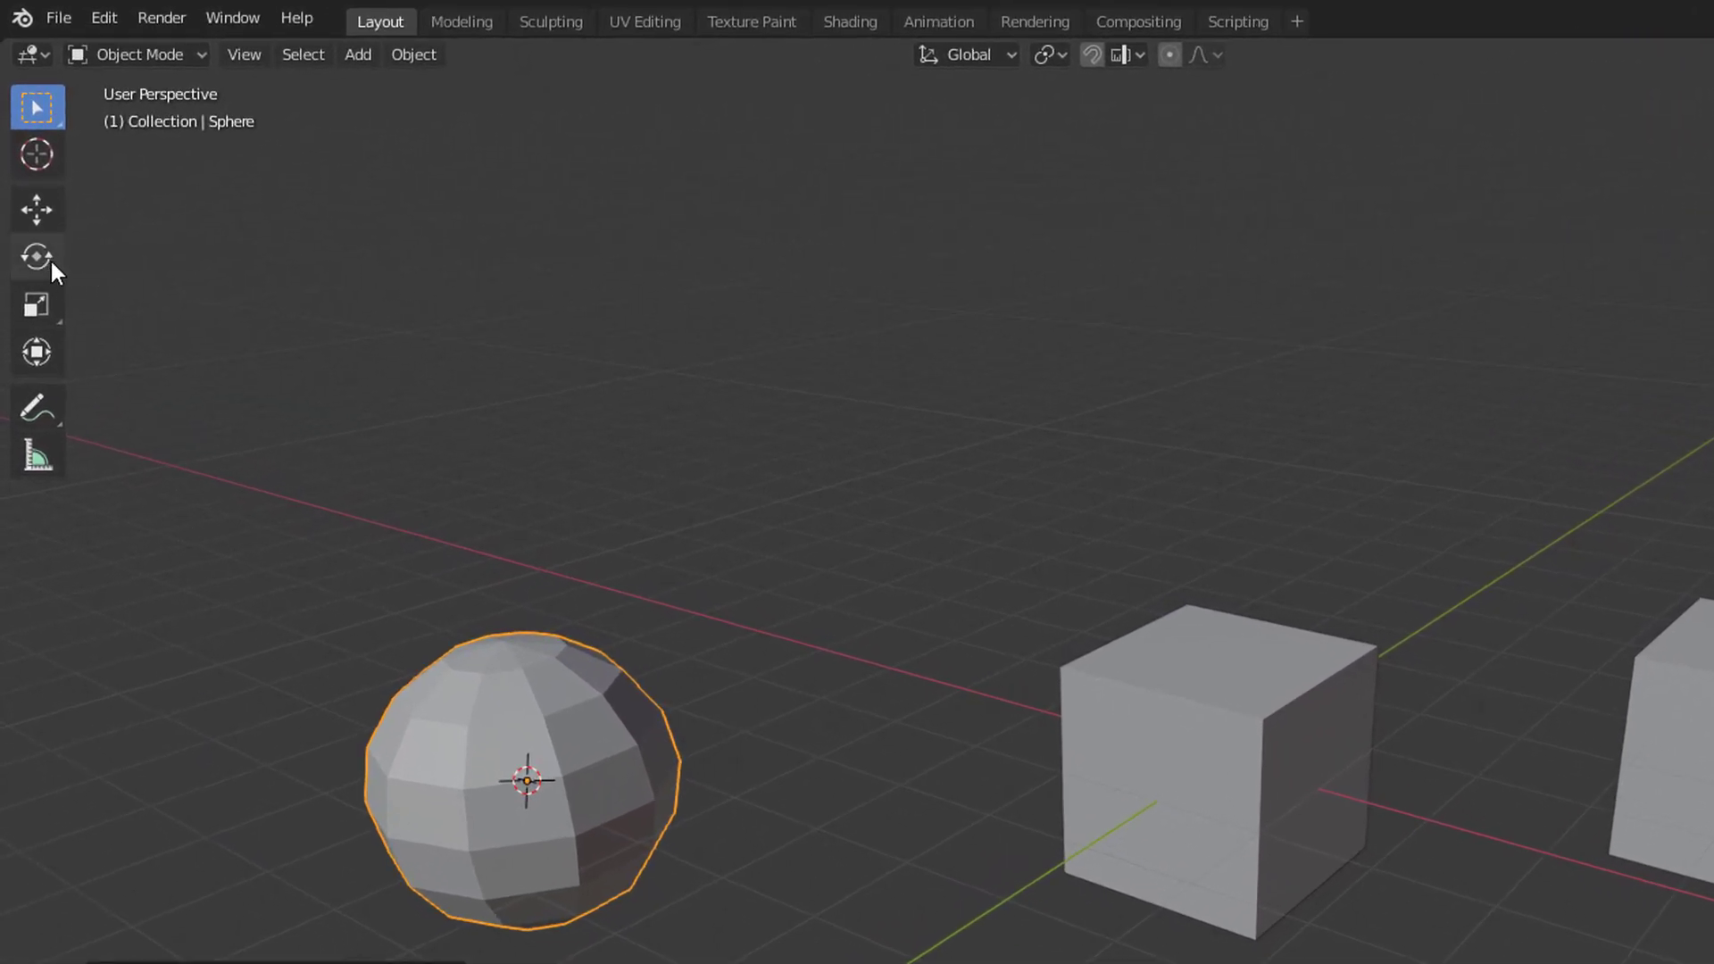
Rotate the sphere to 262° about the Y axis (Y rotation -98.3°).
{"action": "left_click", "coordinate": [41, 263]}
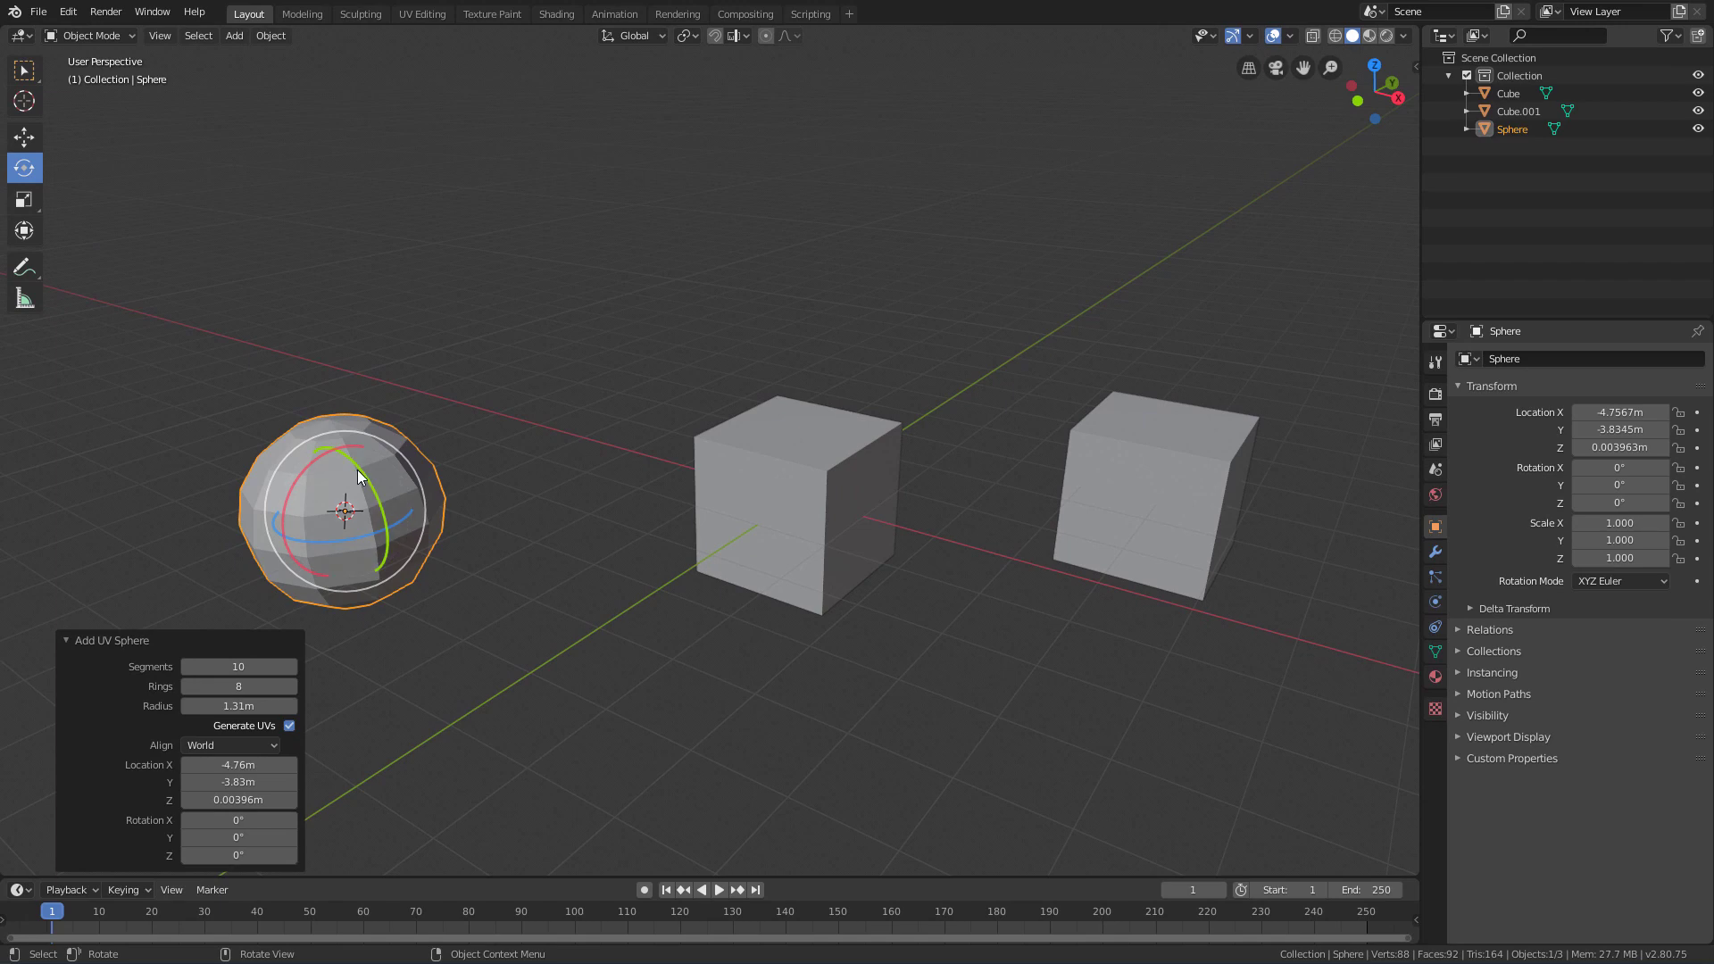
{"action": "left_click_drag", "start_coordinate": [357, 469], "coordinate": [348, 505]}
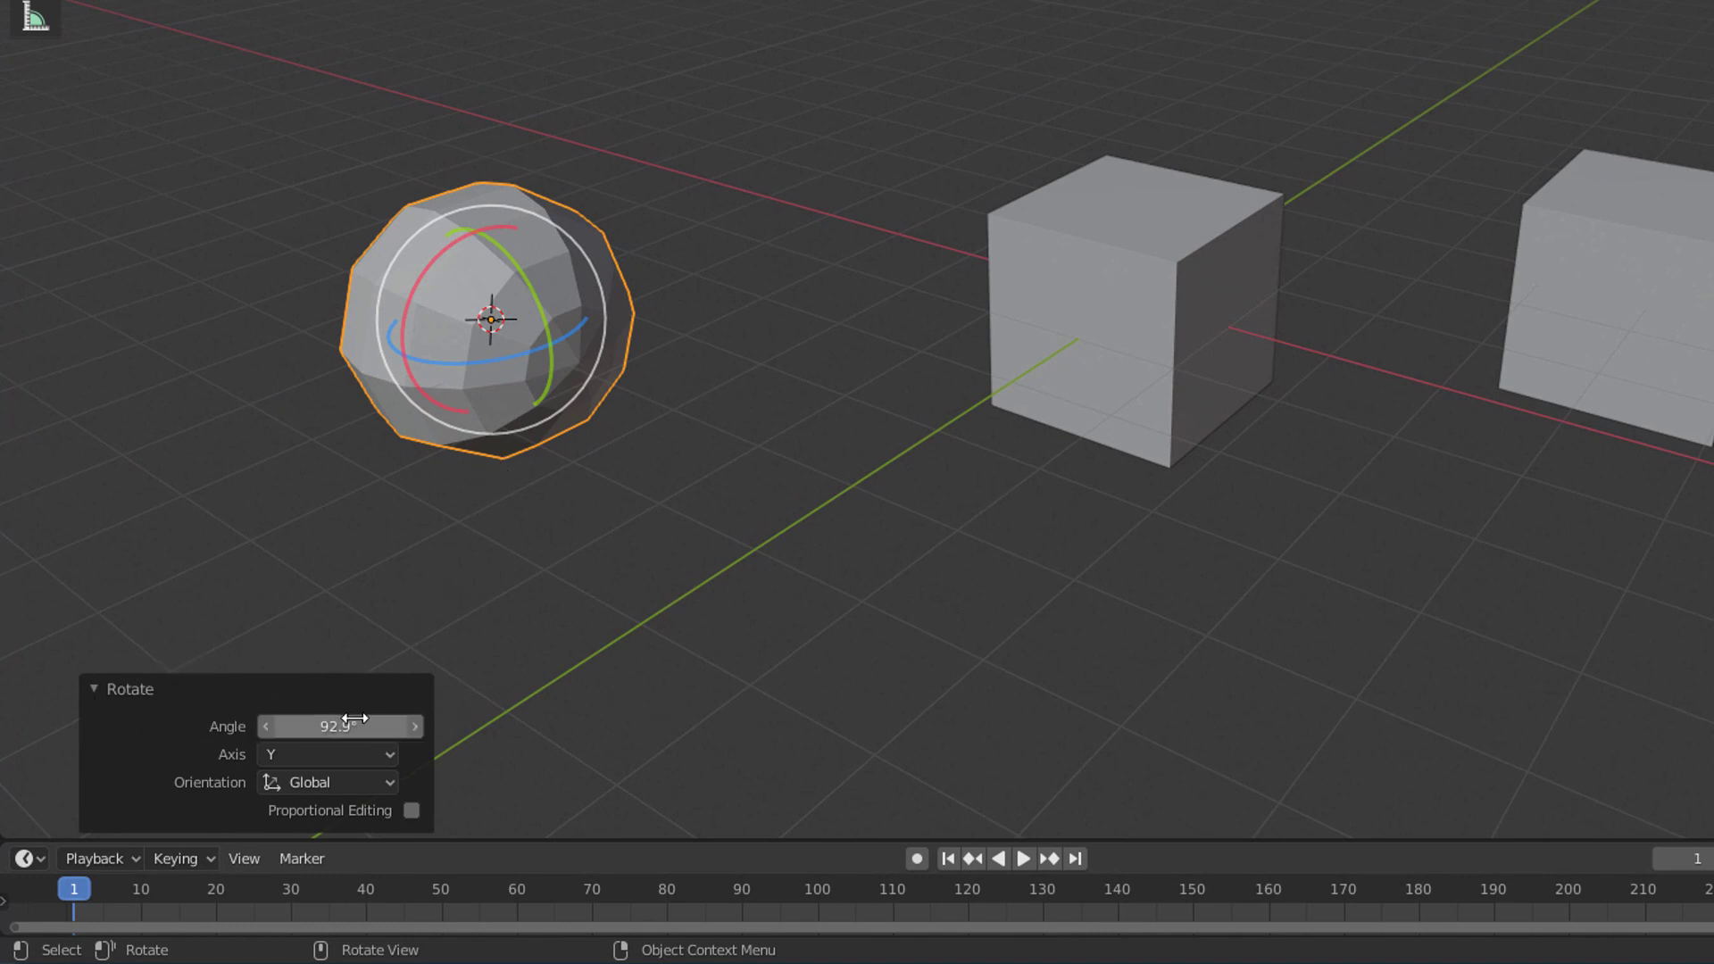
{"action": "left_click_drag", "start_coordinate": [340, 726], "coordinate": [382, 726]}
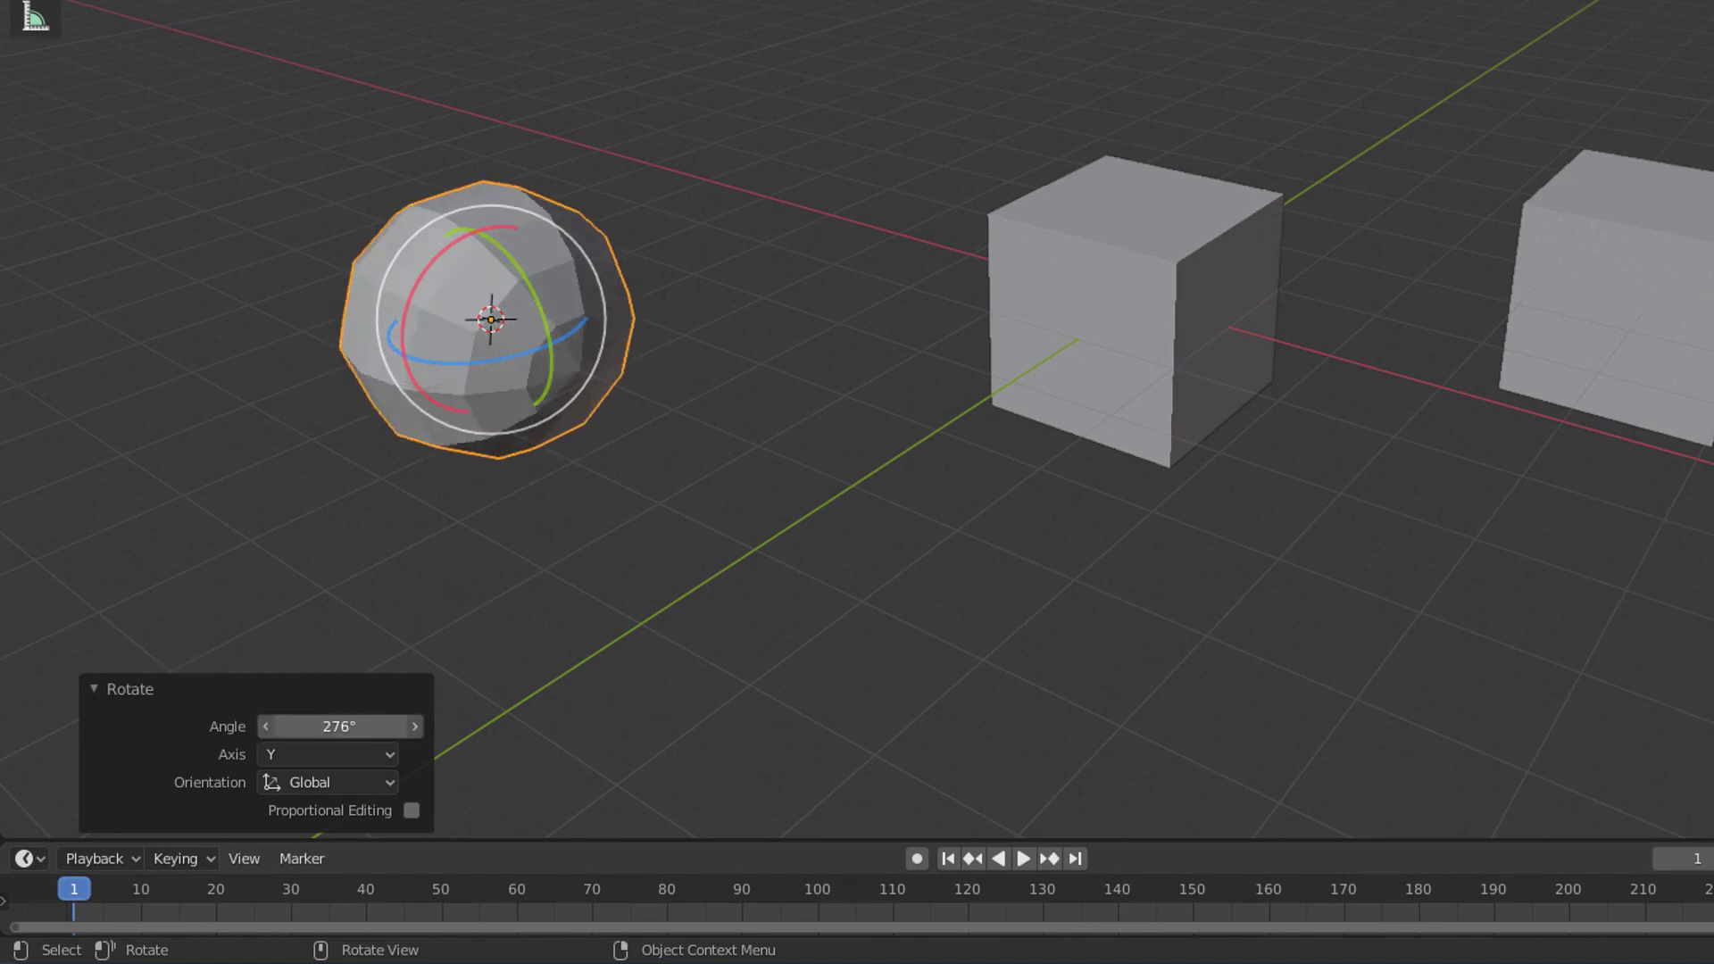
{"action": "left_click_drag", "start_coordinate": [339, 726], "coordinate": [326, 725]}
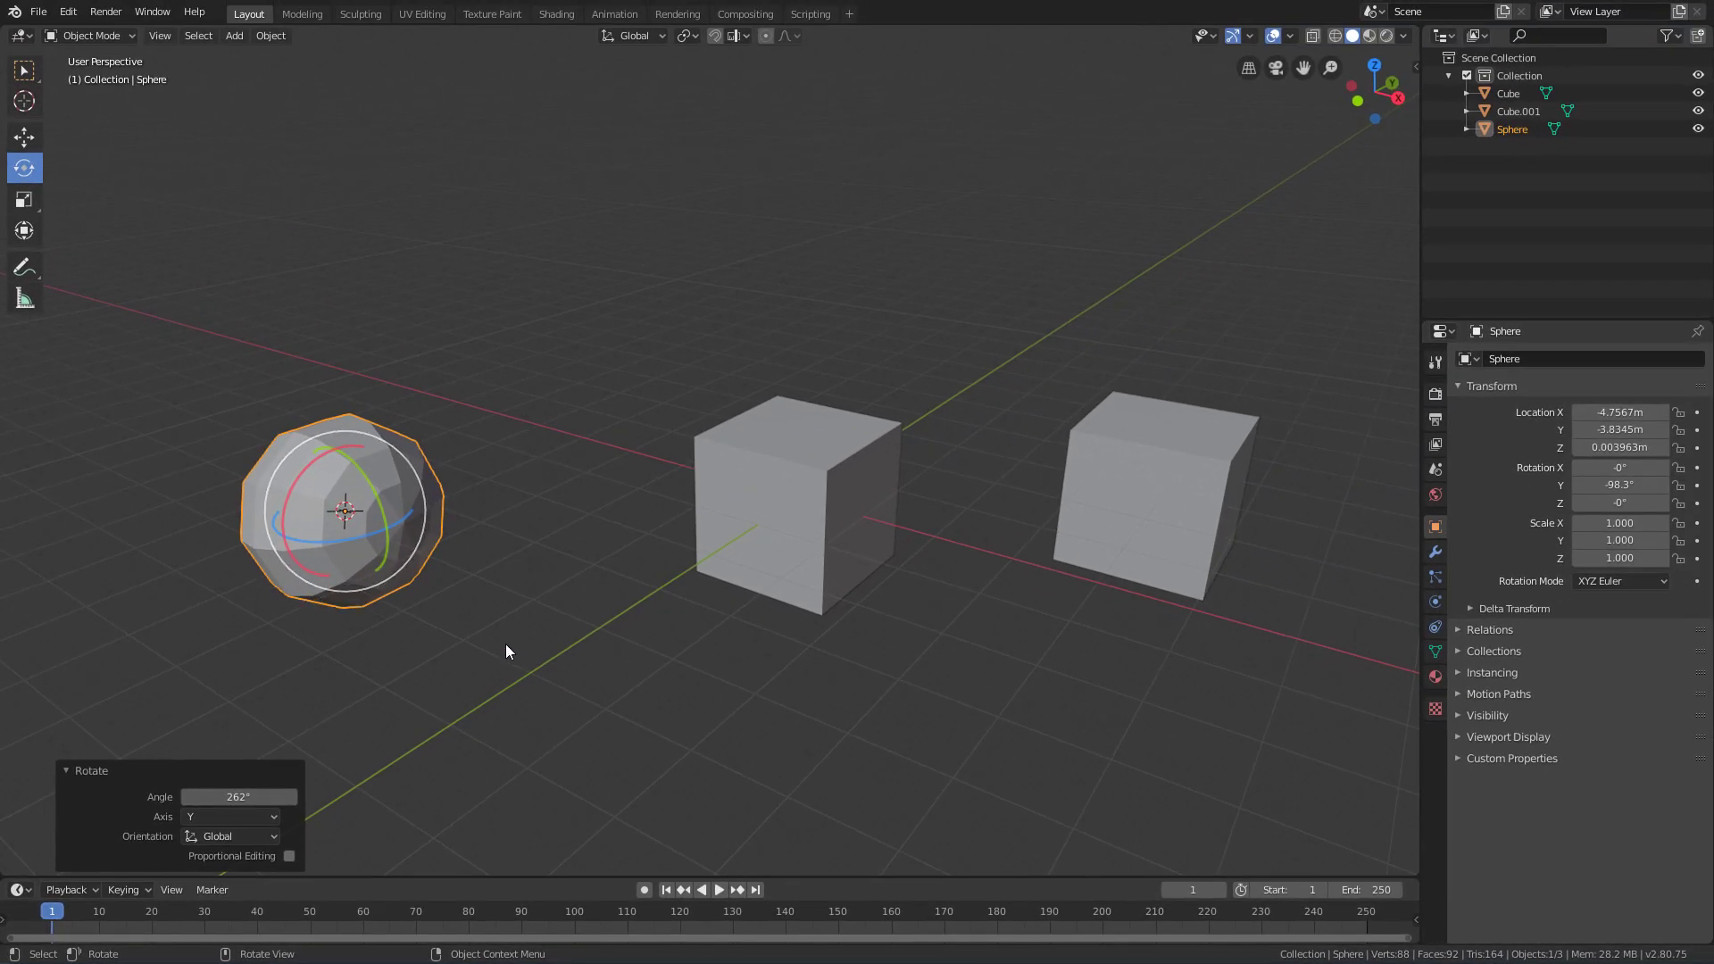
Move the 3D cursor into open space above the grid.
{"action": "mouse_move", "coordinate": [505, 651]}
{"action": "middle_mouse_down"}
{"action": "mouse_move", "coordinate": [559, 661]}
{"action": "mouse_move", "coordinate": [517, 673]}
{"action": "middle_mouse_up"}
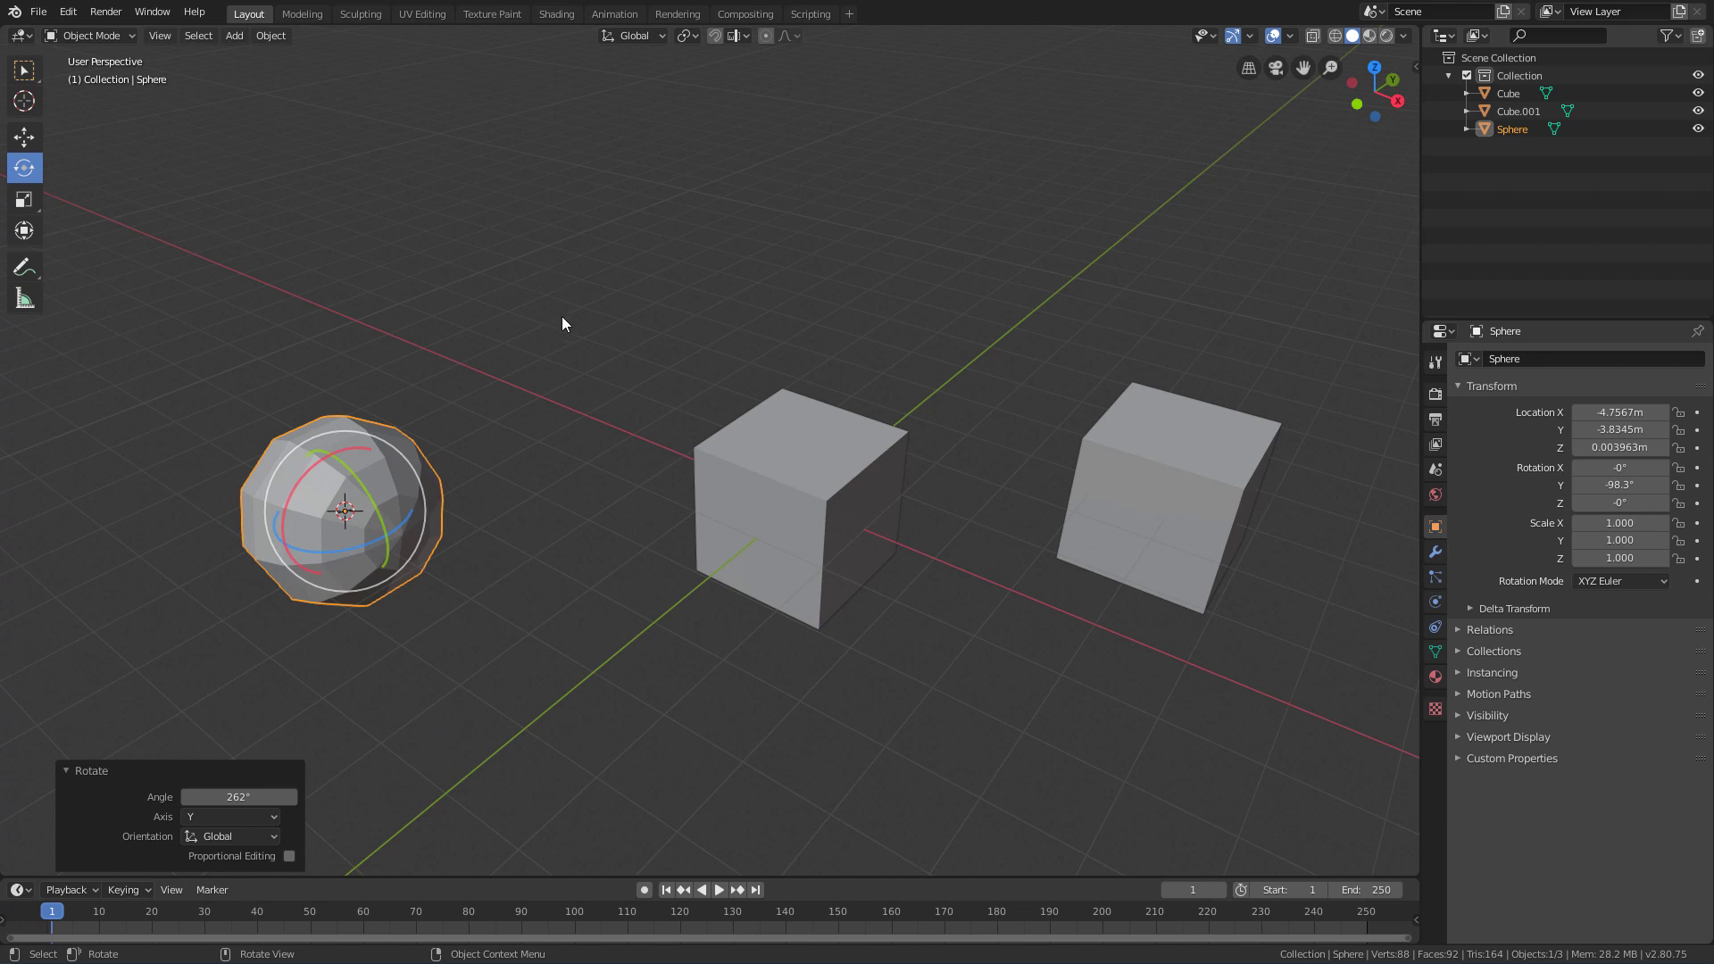
{"action": "middle_click_drag", "start_coordinate": [563, 316], "coordinate": [475, 302]}
{"action": "mouse_move", "coordinate": [510, 305]}
{"action": "right_mouse_down", "text": "shift"}
{"action": "mouse_move", "coordinate": [524, 329]}
{"action": "mouse_move", "coordinate": [543, 305]}
{"action": "right_mouse_up", "text": "shift"}
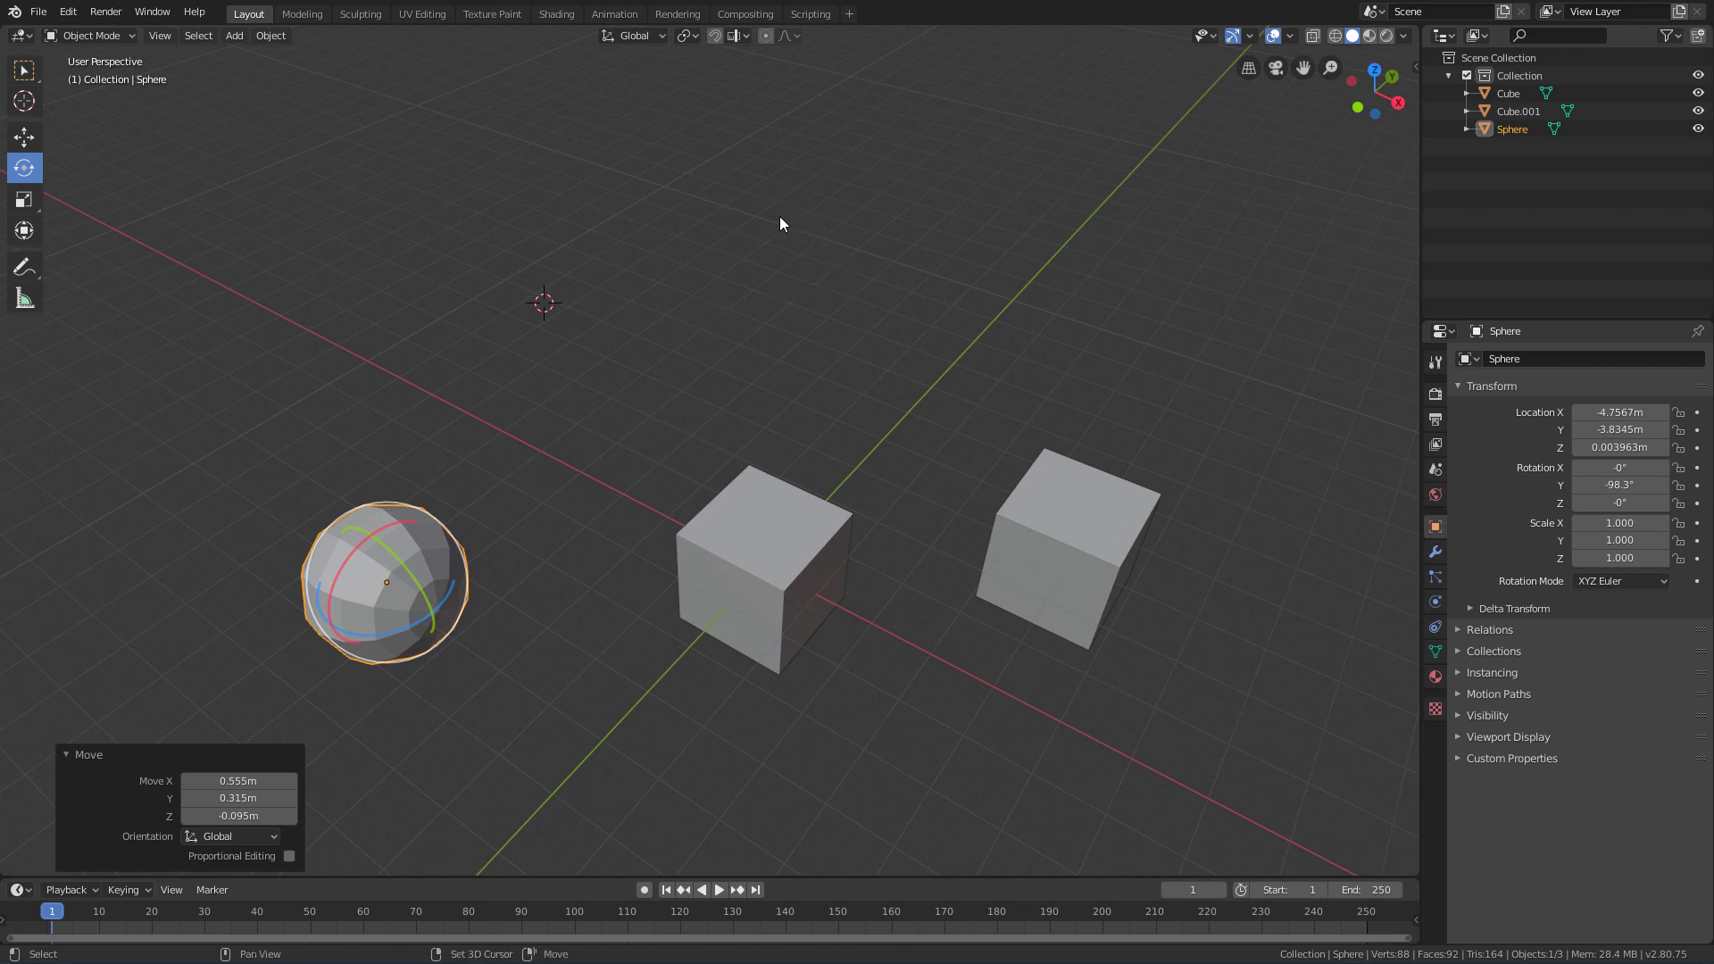
Add a cylinder at the 3D cursor and reduce its vertices to 10 (radius 1m, depth 2m).
{"action": "key", "text": "shift+a"}
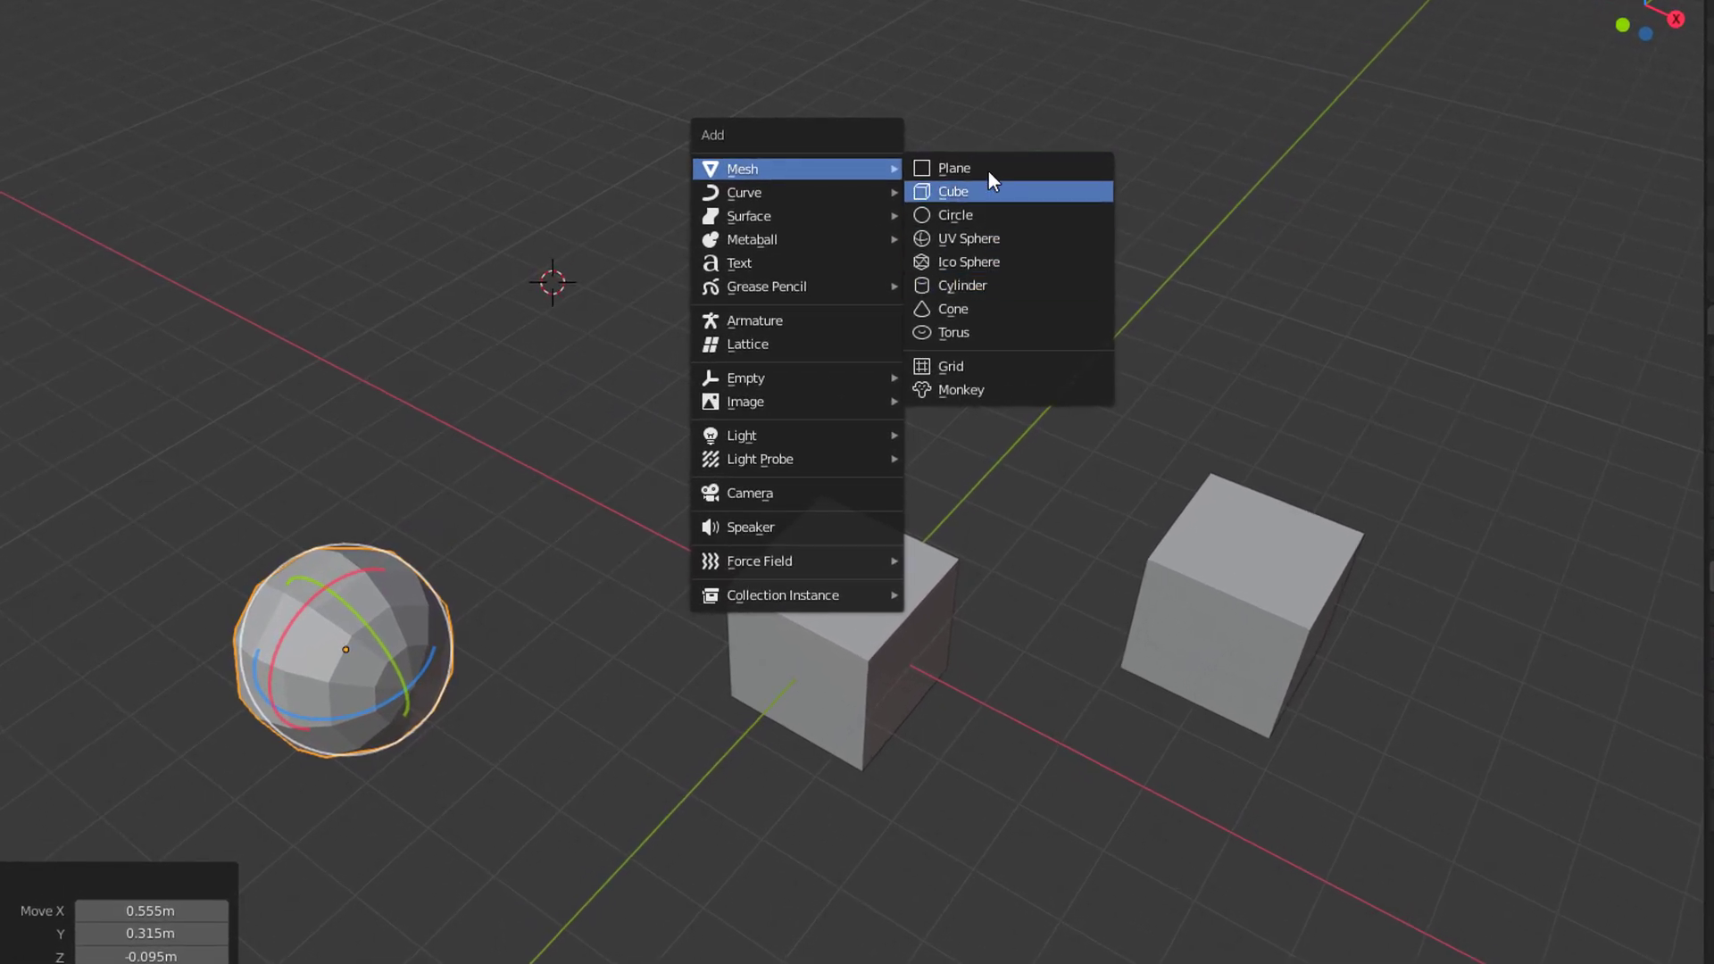
{"action": "left_click", "coordinate": [977, 287]}
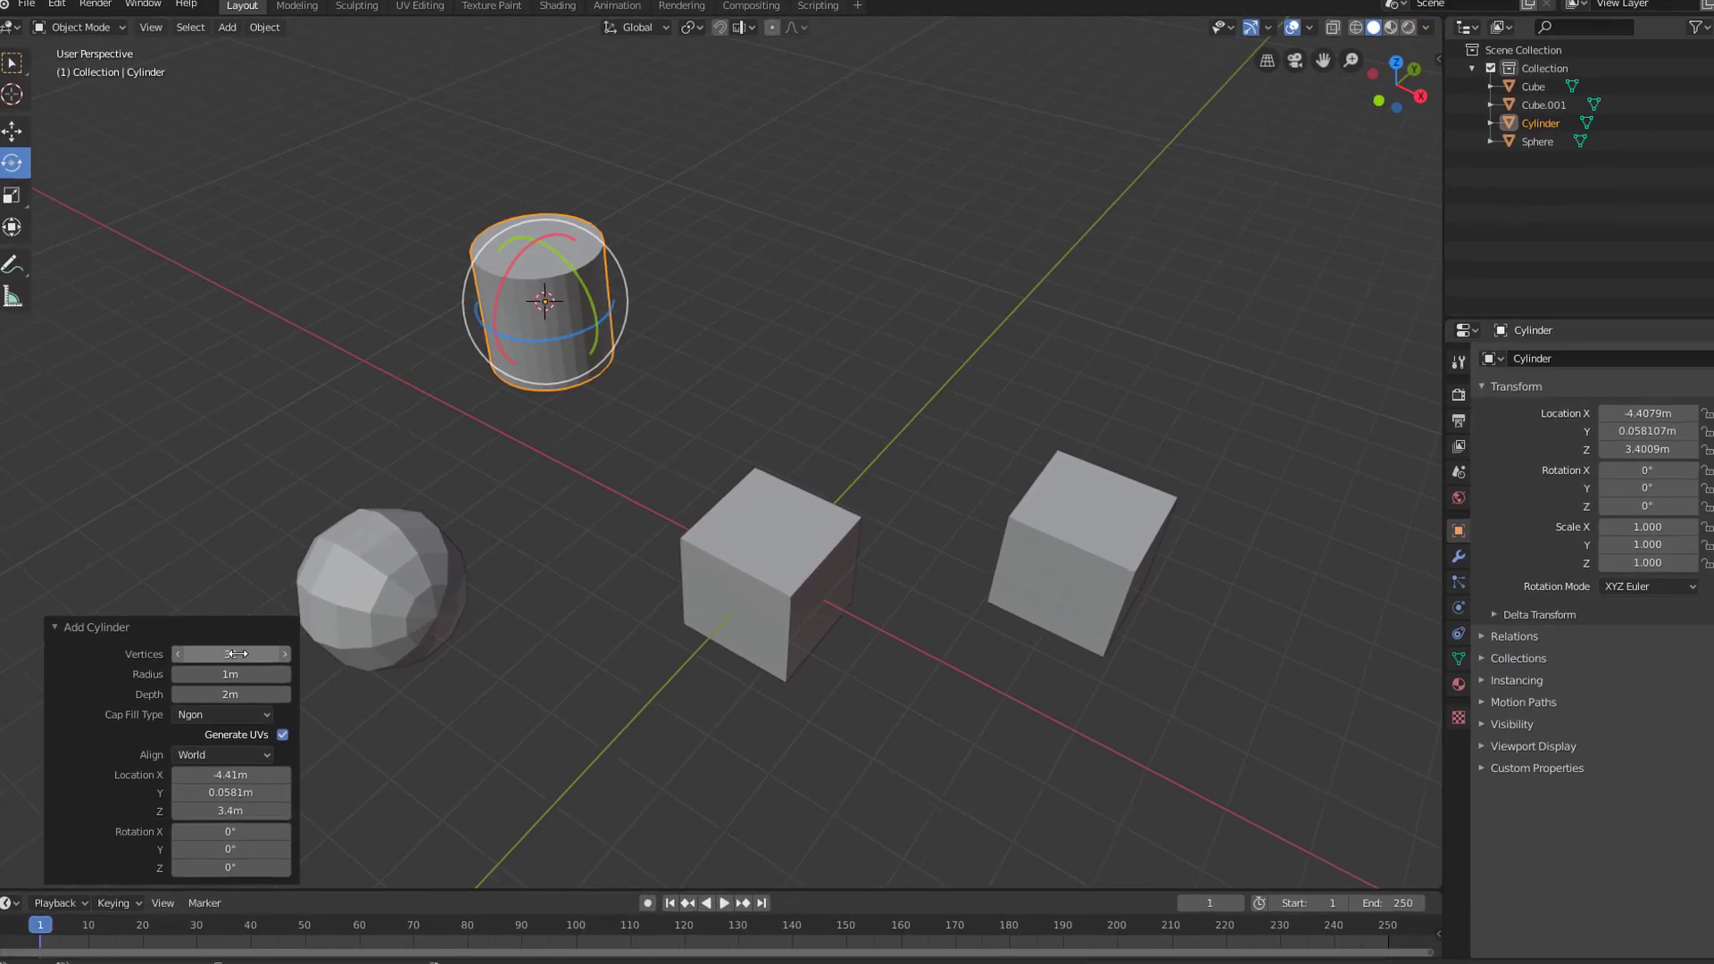
{"action": "left_click_drag", "start_coordinate": [236, 654], "coordinate": [195, 646]}
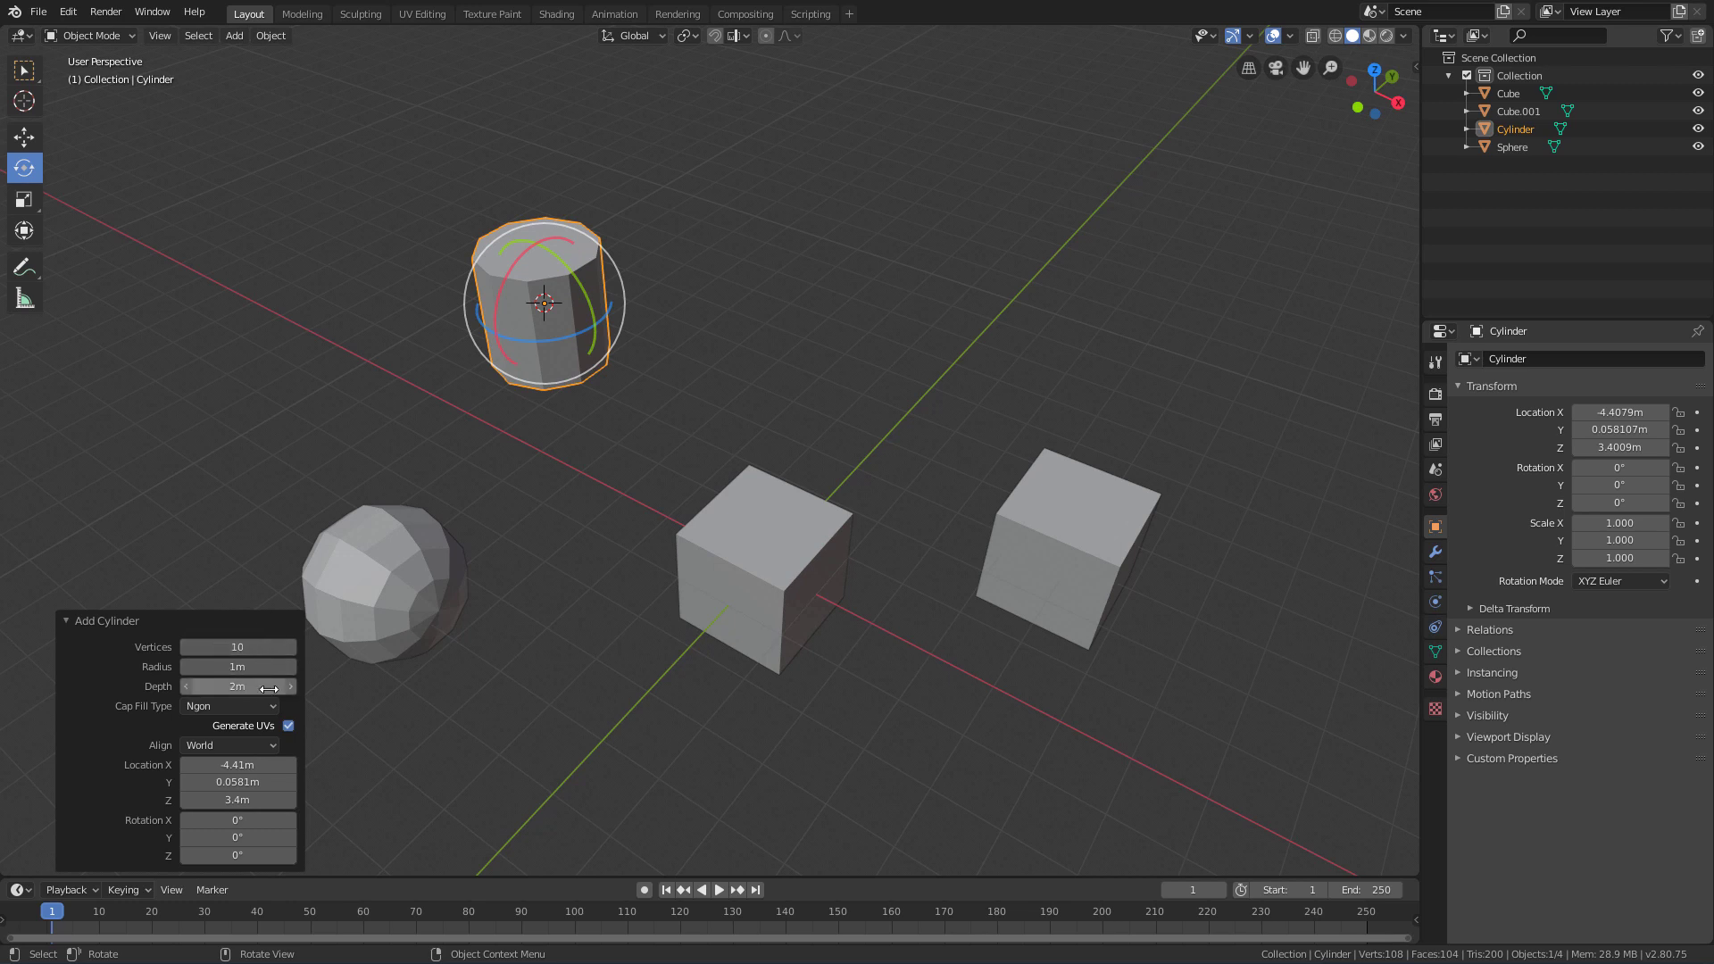
{"action": "middle_click_drag", "start_coordinate": [867, 348], "coordinate": [872, 321]}
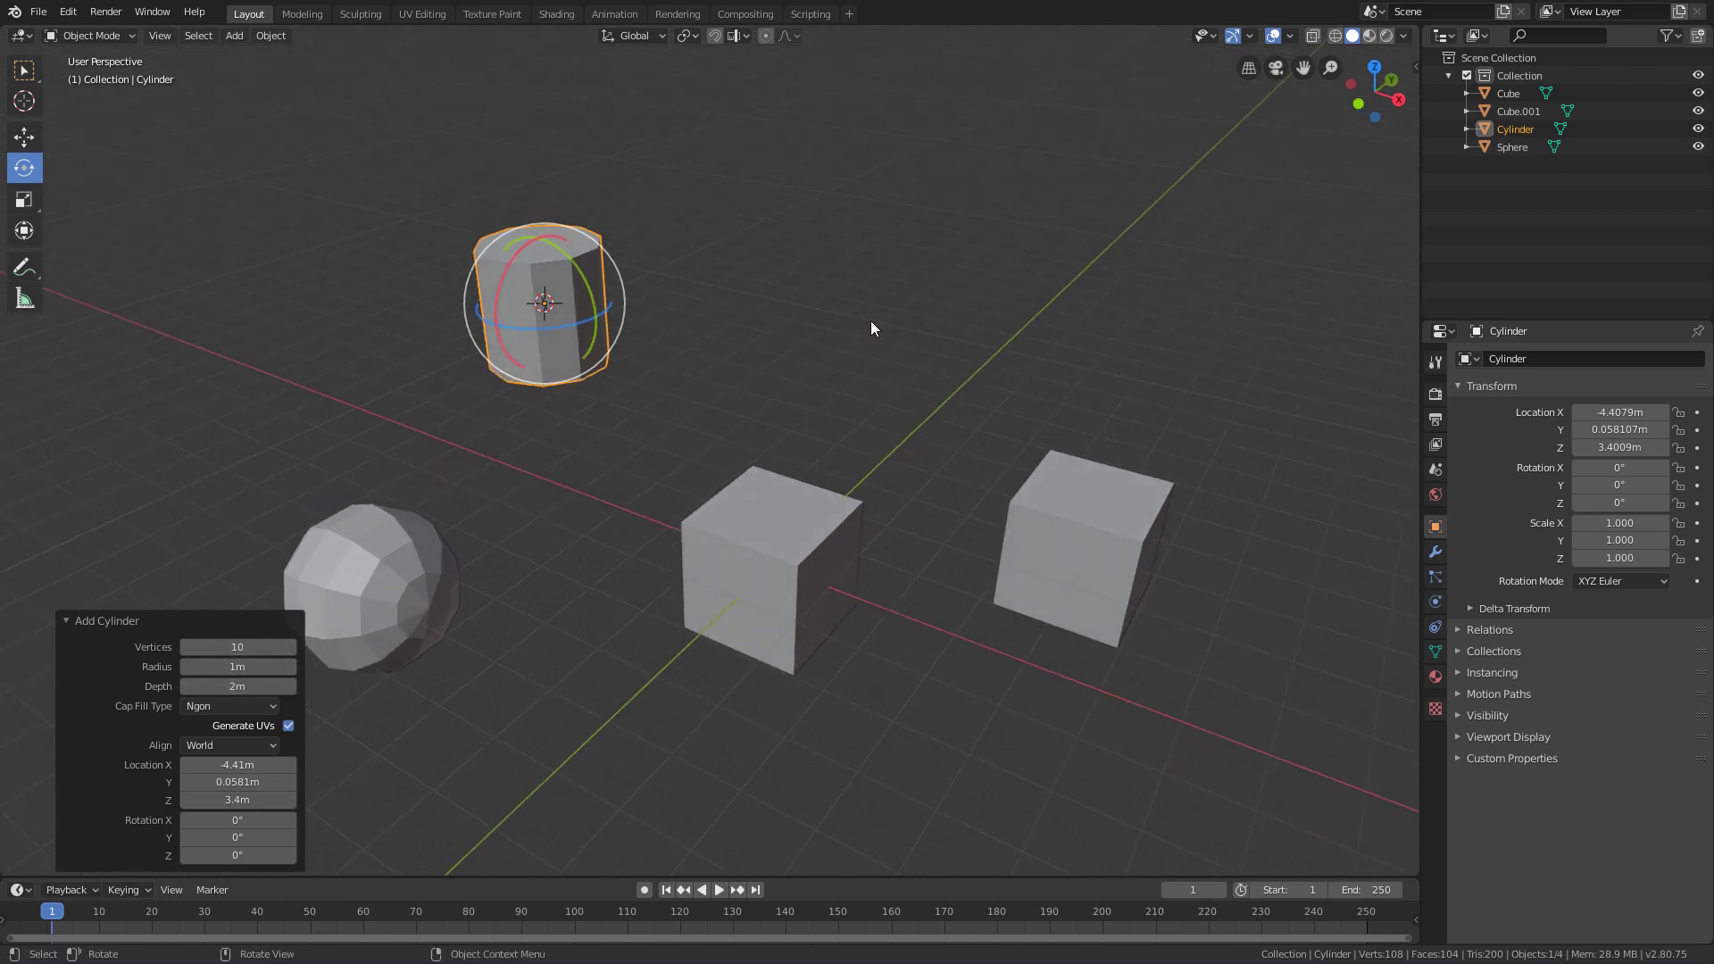